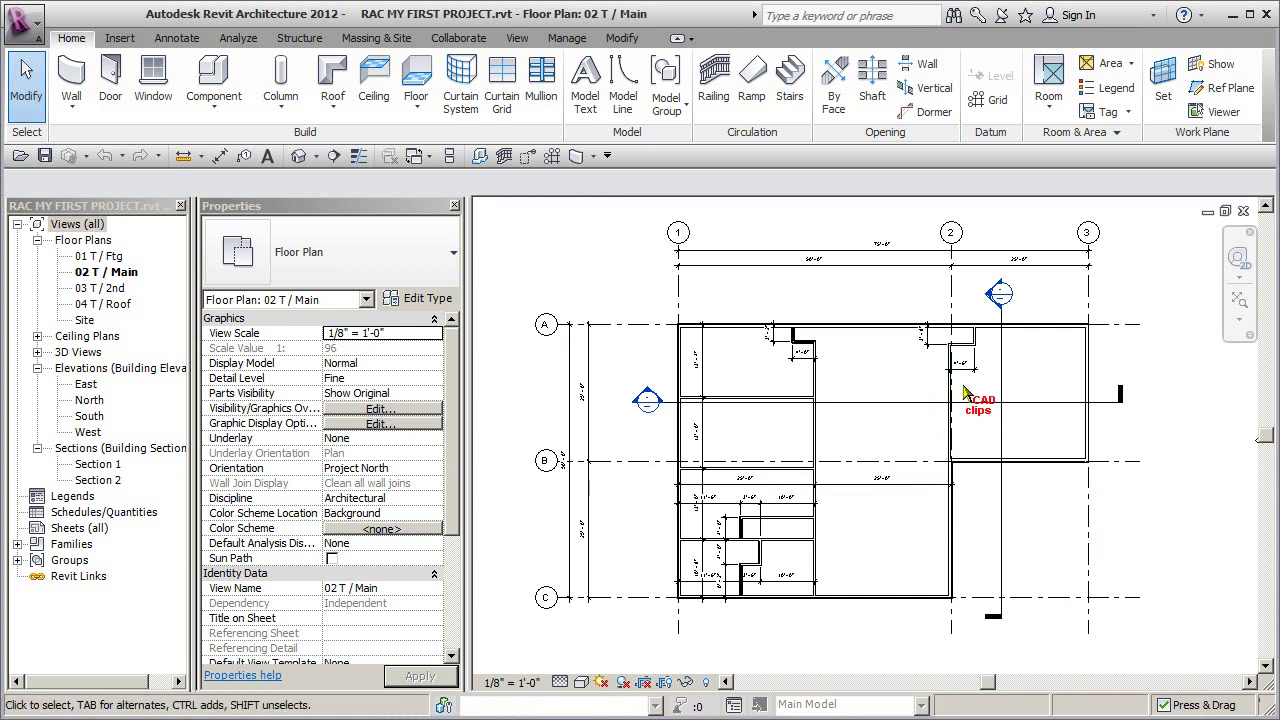
Step: Move the short vertical notch wall near grid 2 from 4'-6" to 4'-2"
{"action": "scroll", "coordinate": [972, 352], "scroll_direction": "up", "scroll_amount": 2}
{"action": "scroll", "coordinate": [975, 358], "scroll_direction": "up", "scroll_amount": 4}
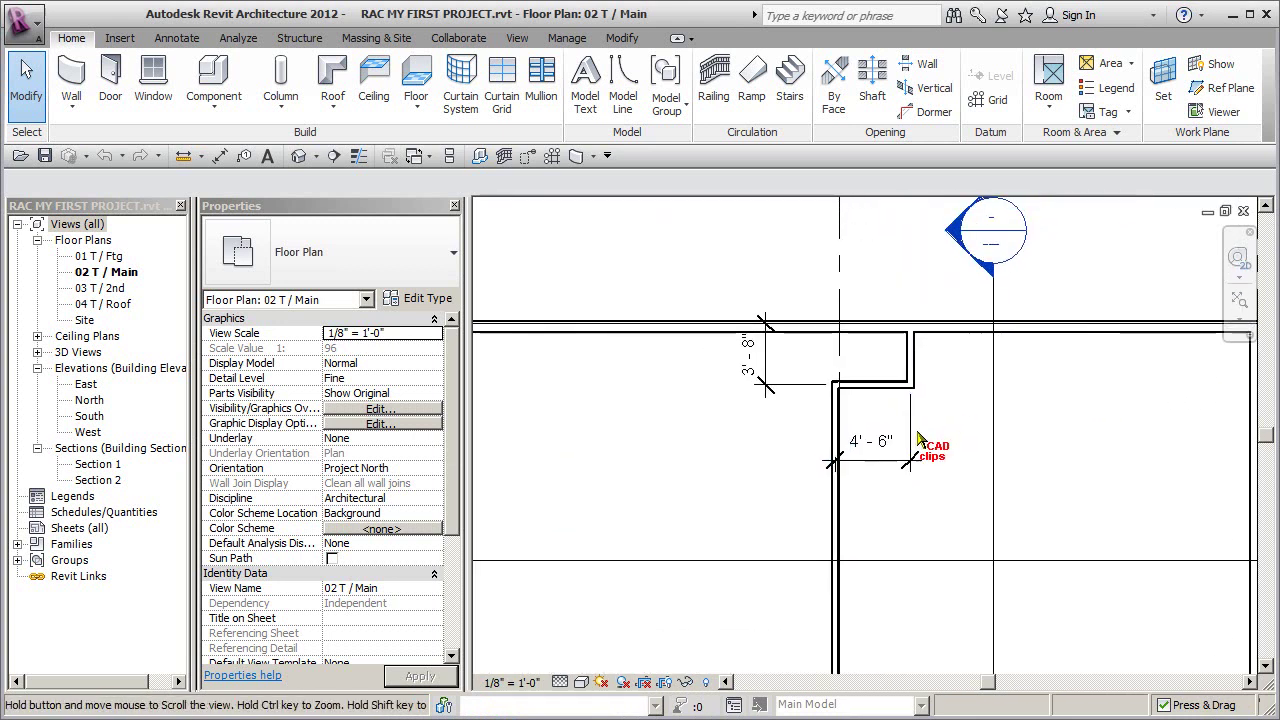
{"action": "left_click", "coordinate": [903, 365]}
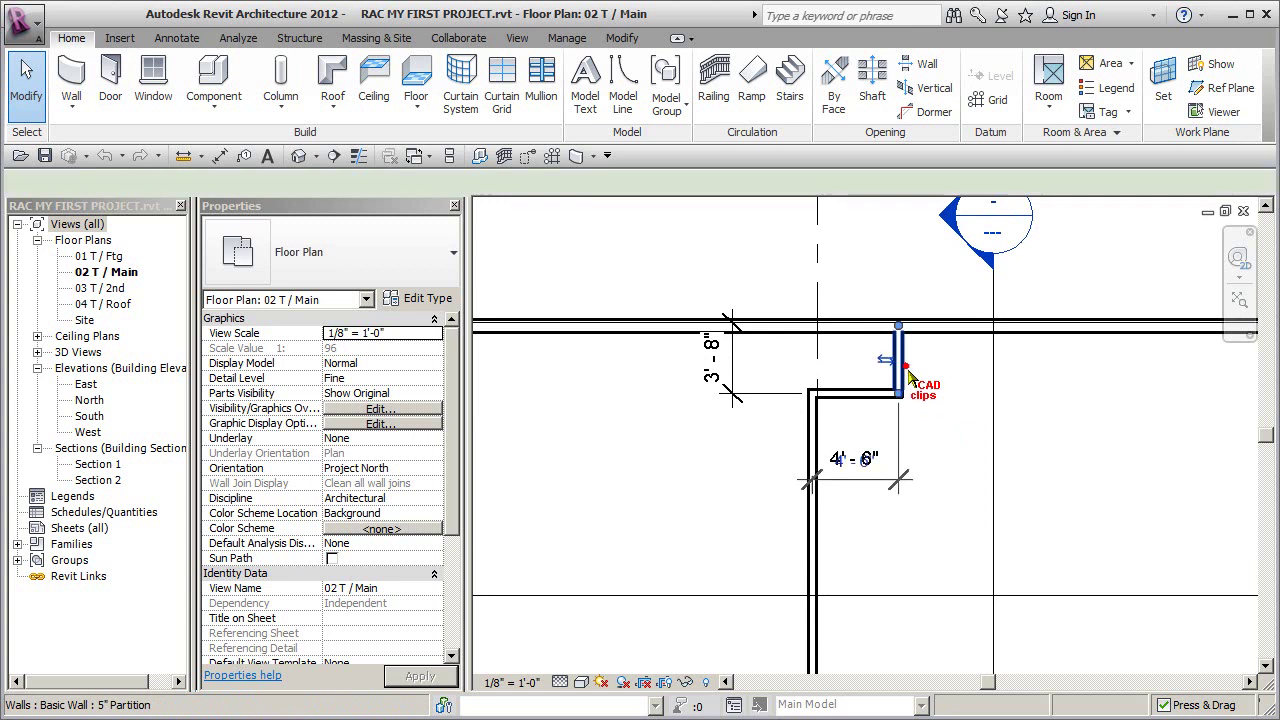
{"action": "left_click", "coordinate": [869, 475]}
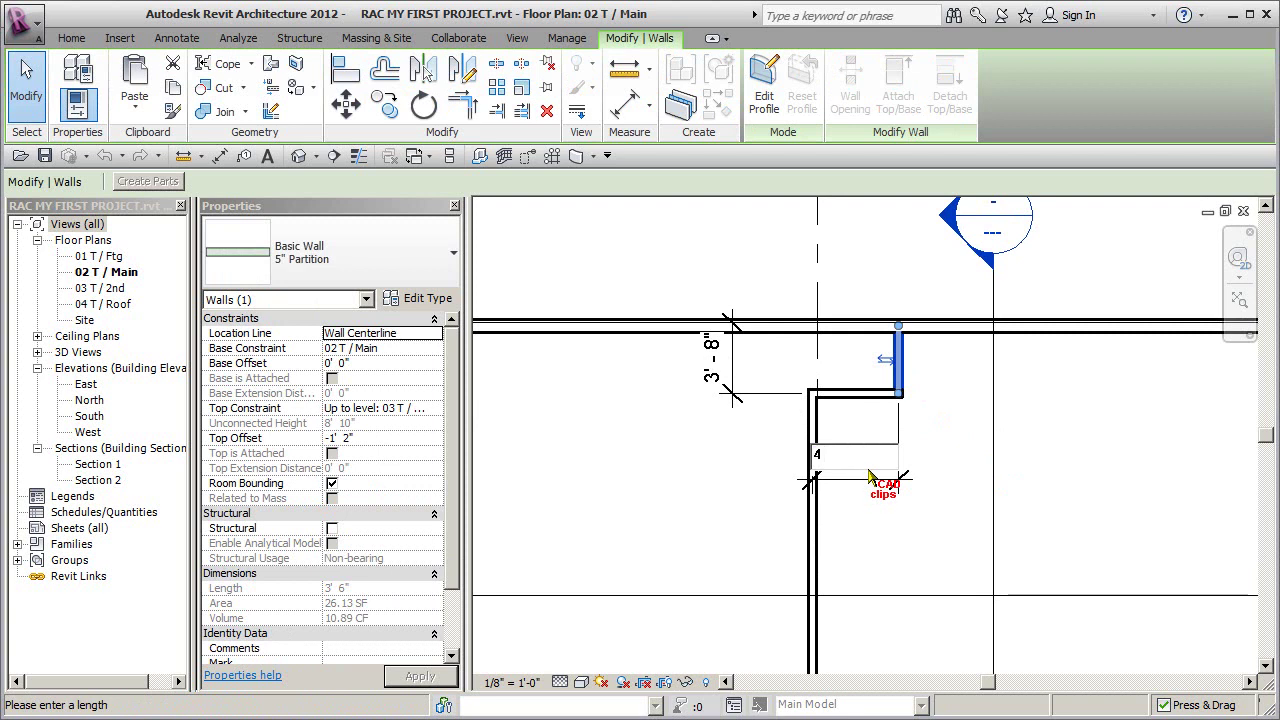
{"action": "key", "text": "Return"}
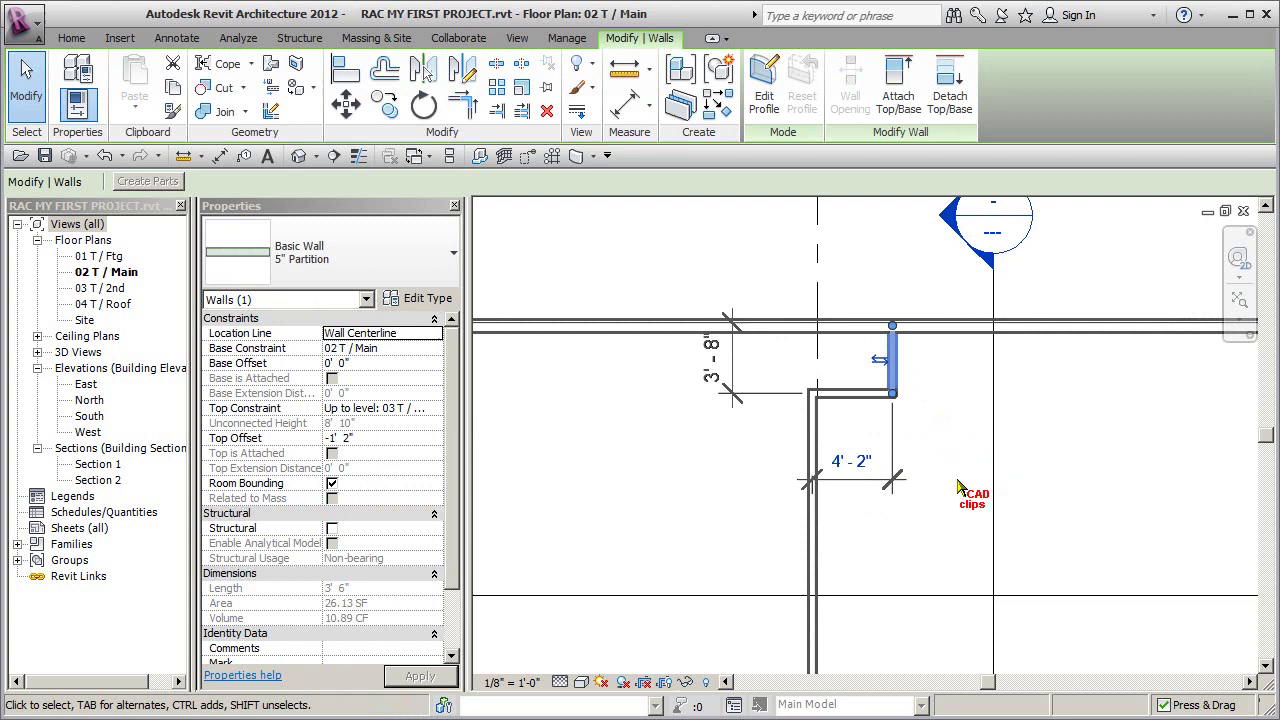
{"action": "left_click", "coordinate": [965, 470]}
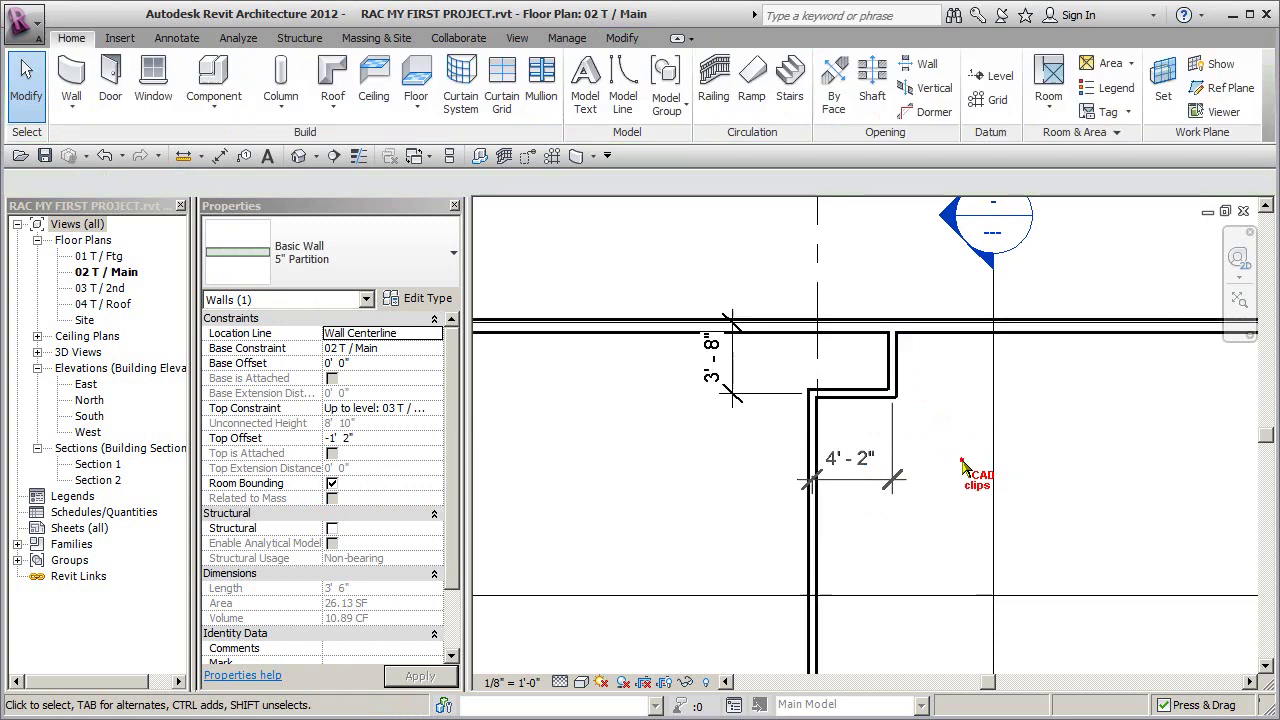
Step: Move the notch's horizontal wall down from 3'-8" to 6'-5" deep
{"action": "left_click", "coordinate": [853, 395]}
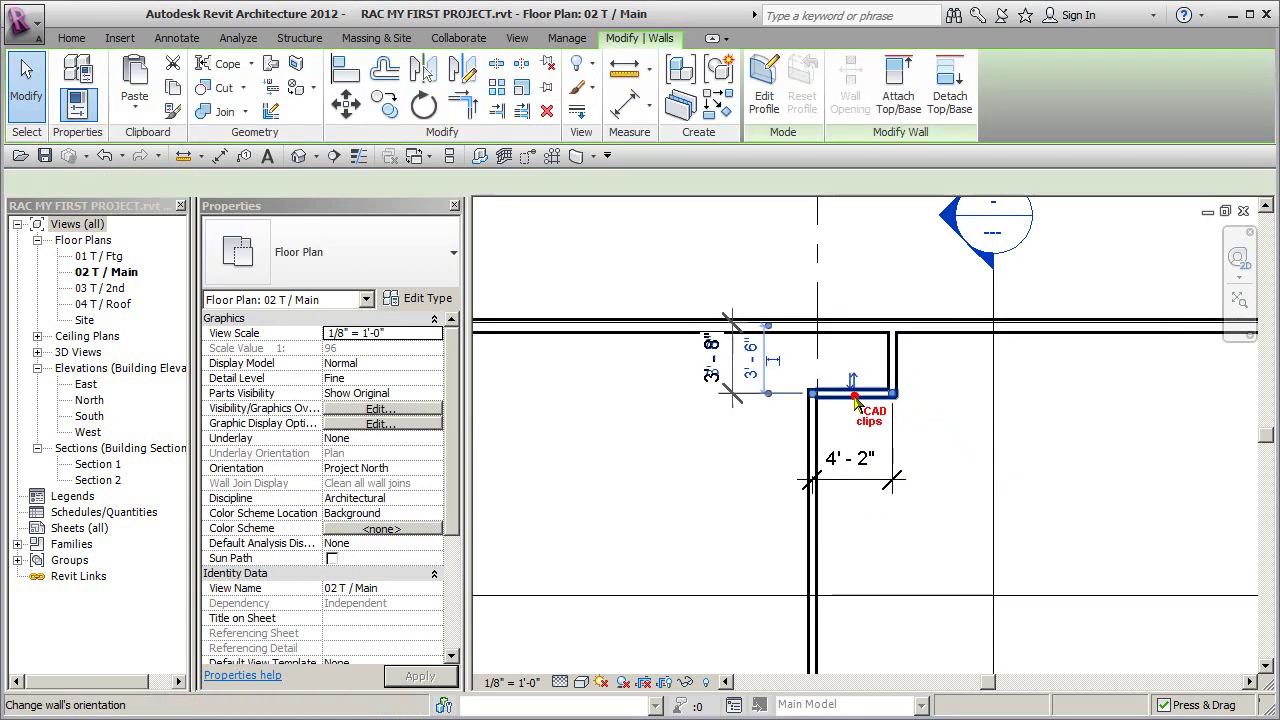
{"action": "left_click", "coordinate": [713, 368]}
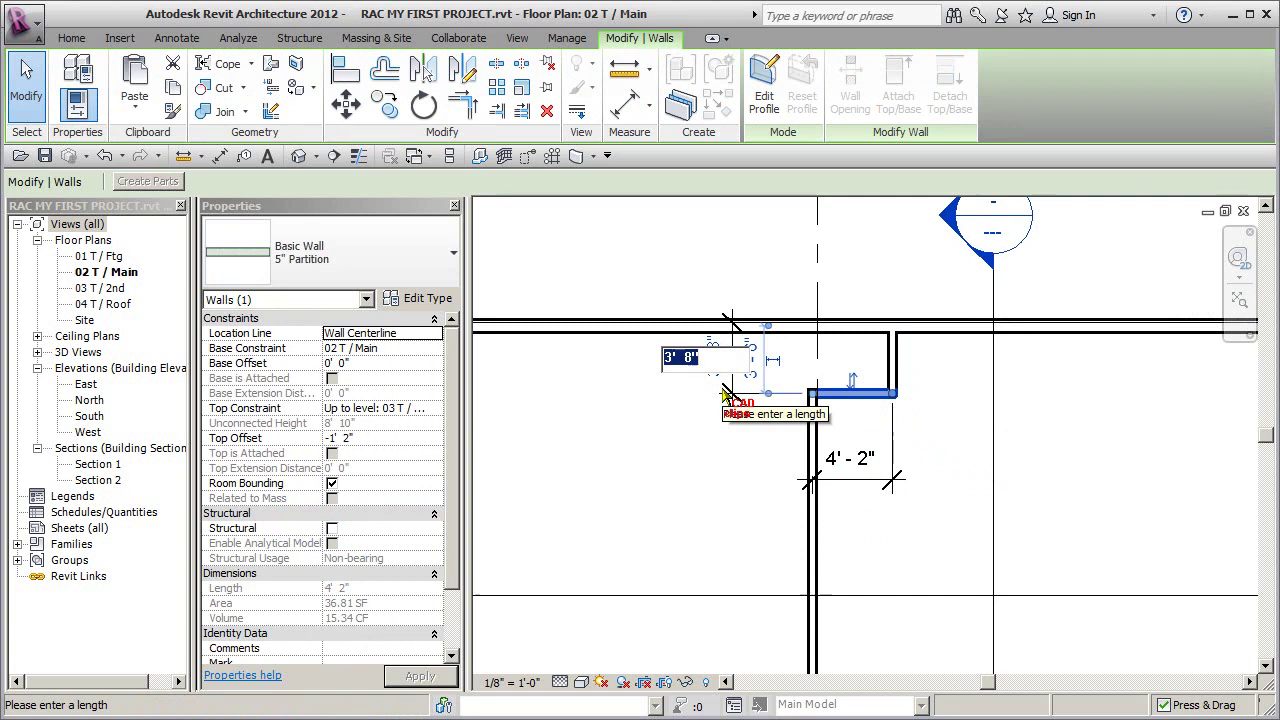
{"action": "type", "text": "6'5"}
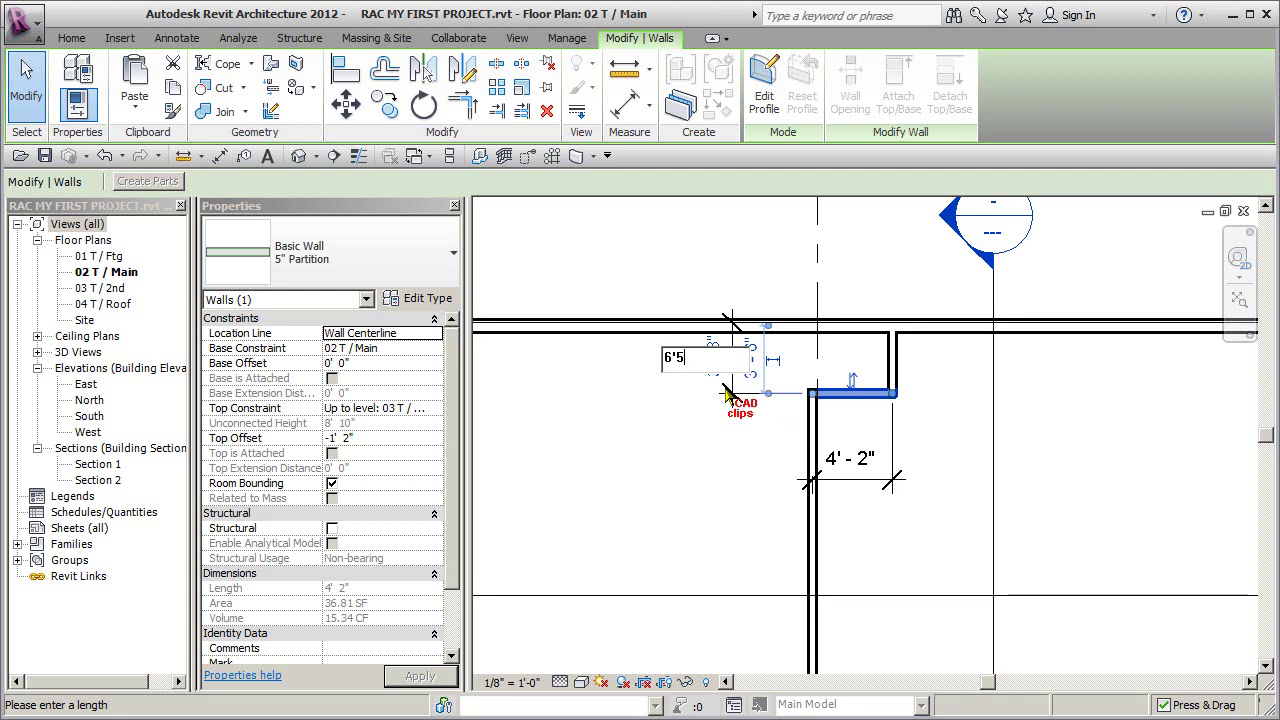
{"action": "type", "text": "' - 5\""}
{"action": "key", "text": "Return"}
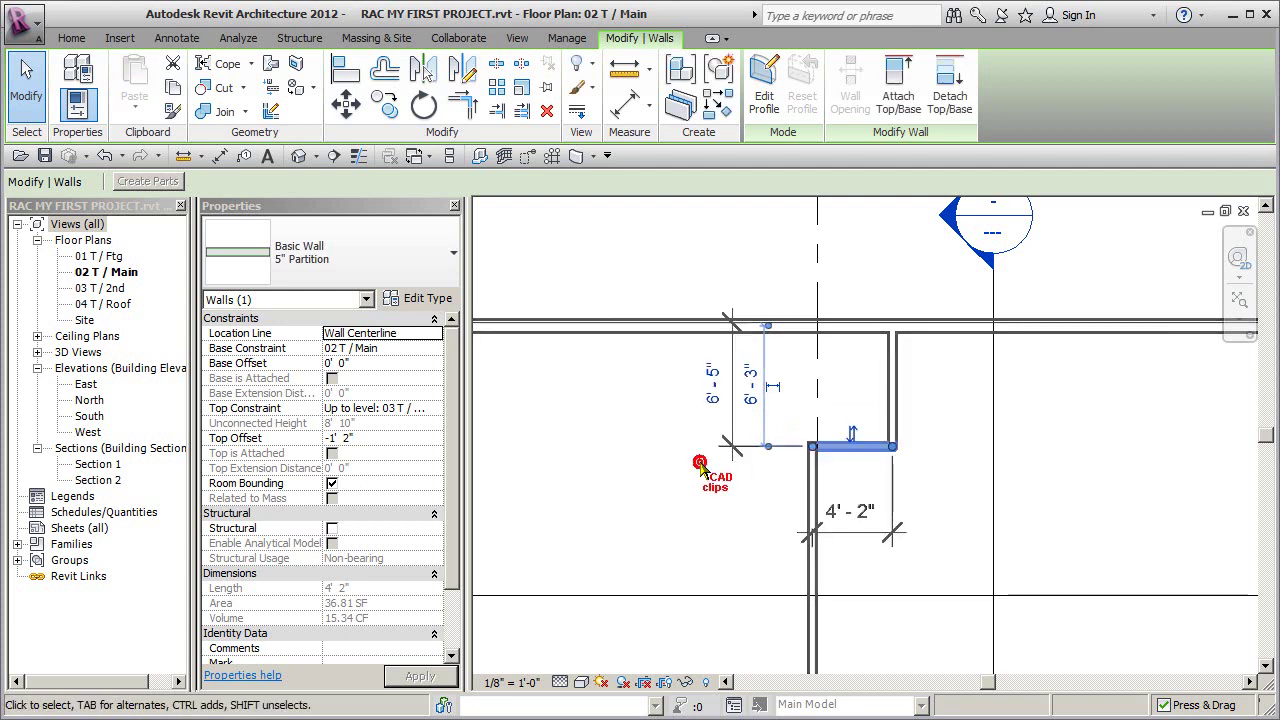
Step: Move the upper long horizontal partition on the left from 13'-4" to 13'-2"
{"action": "left_click", "coordinate": [945, 470]}
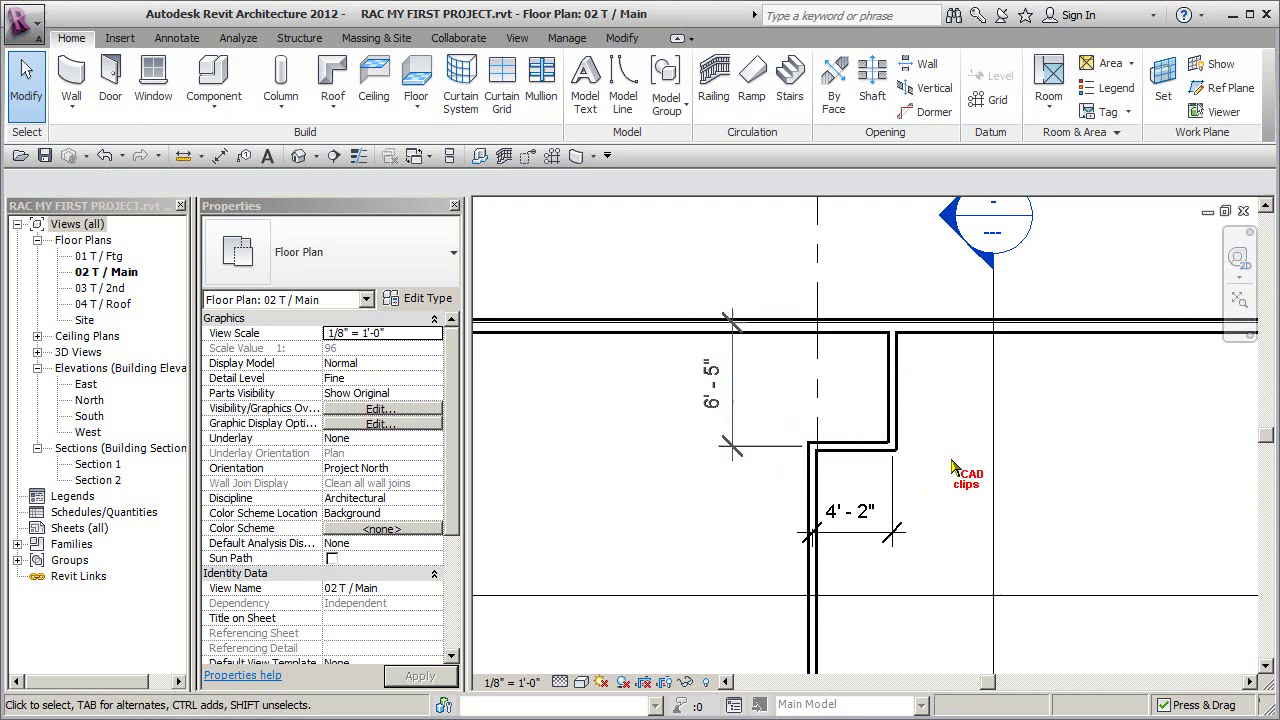
{"action": "scroll", "coordinate": [889, 491], "scroll_direction": "down", "scroll_amount": 2}
{"action": "middle_click_drag", "start_coordinate": [689, 480], "coordinate": [887, 474]}
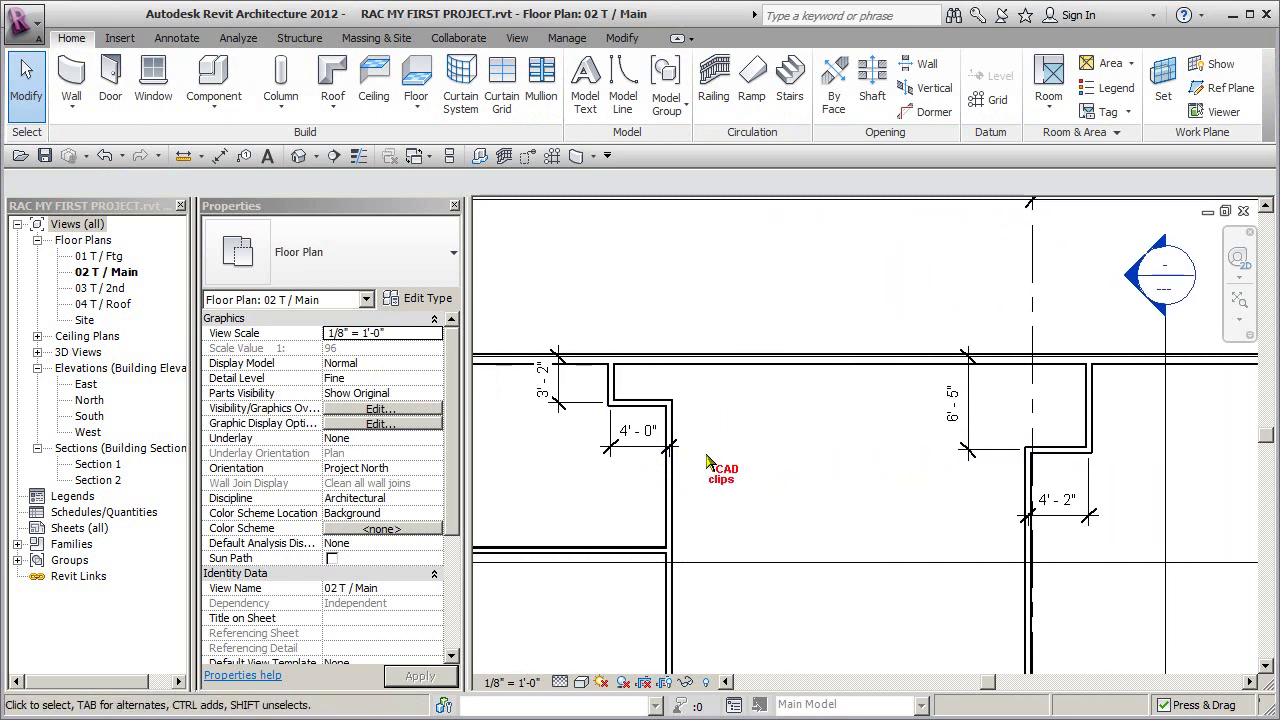
{"action": "mouse_move", "coordinate": [768, 484]}
{"action": "middle_mouse_down"}
{"action": "mouse_move", "coordinate": [784, 436]}
{"action": "mouse_move", "coordinate": [795, 467]}
{"action": "mouse_move", "coordinate": [815, 476]}
{"action": "middle_mouse_up"}
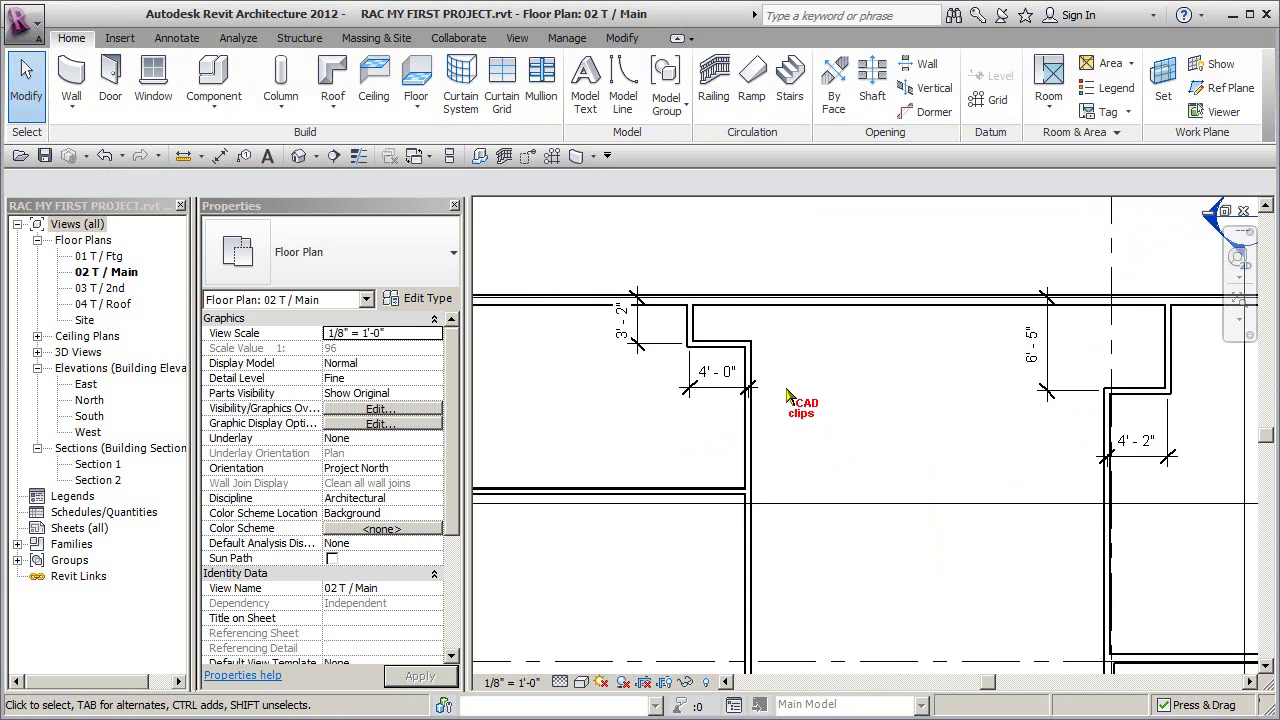
{"action": "middle_click_drag", "start_coordinate": [795, 404], "coordinate": [848, 374]}
{"action": "middle_click_drag", "start_coordinate": [709, 362], "coordinate": [728, 397]}
{"action": "left_click", "coordinate": [665, 433]}
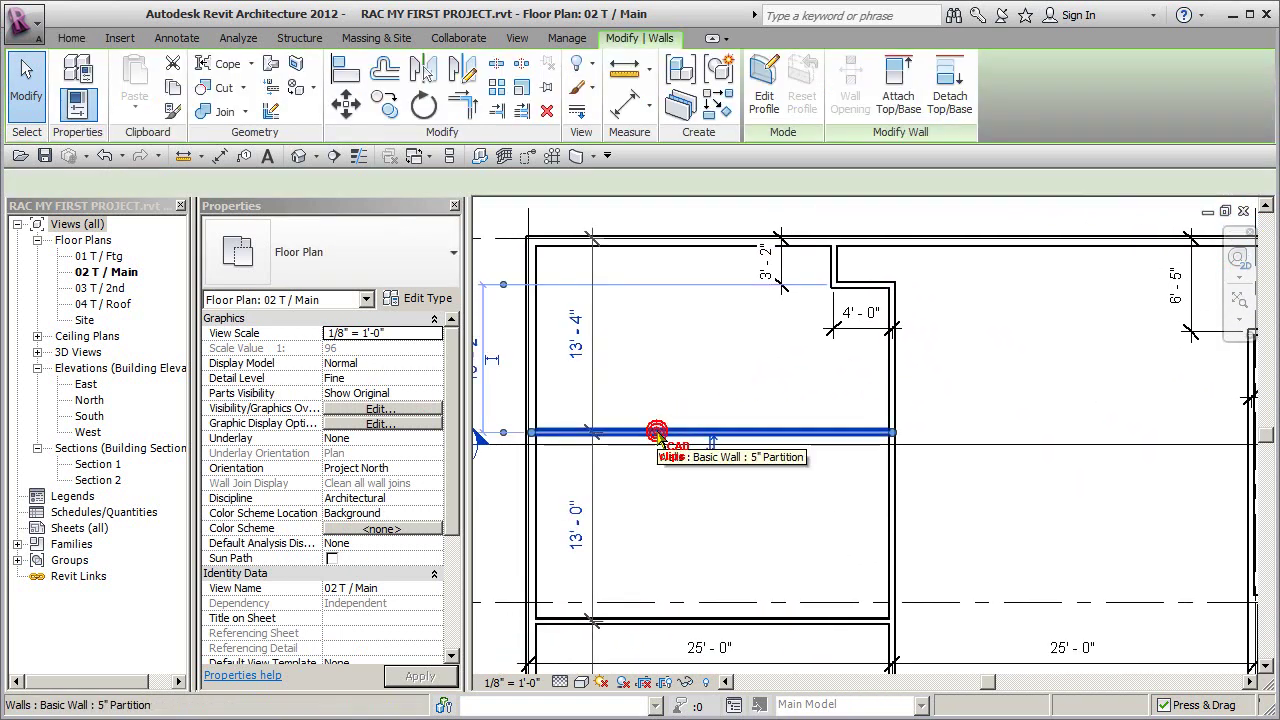
{"action": "left_click", "coordinate": [576, 322]}
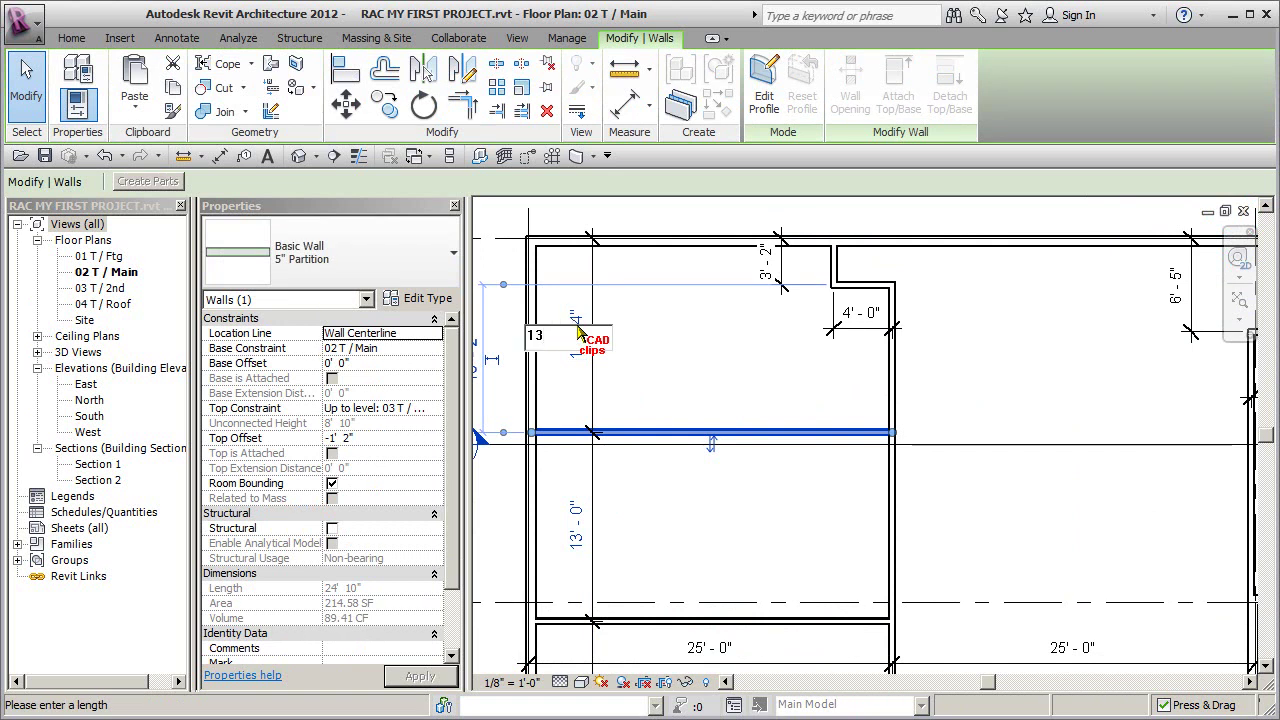
{"action": "key", "text": "Return"}
{"action": "left_click", "coordinate": [766, 349]}
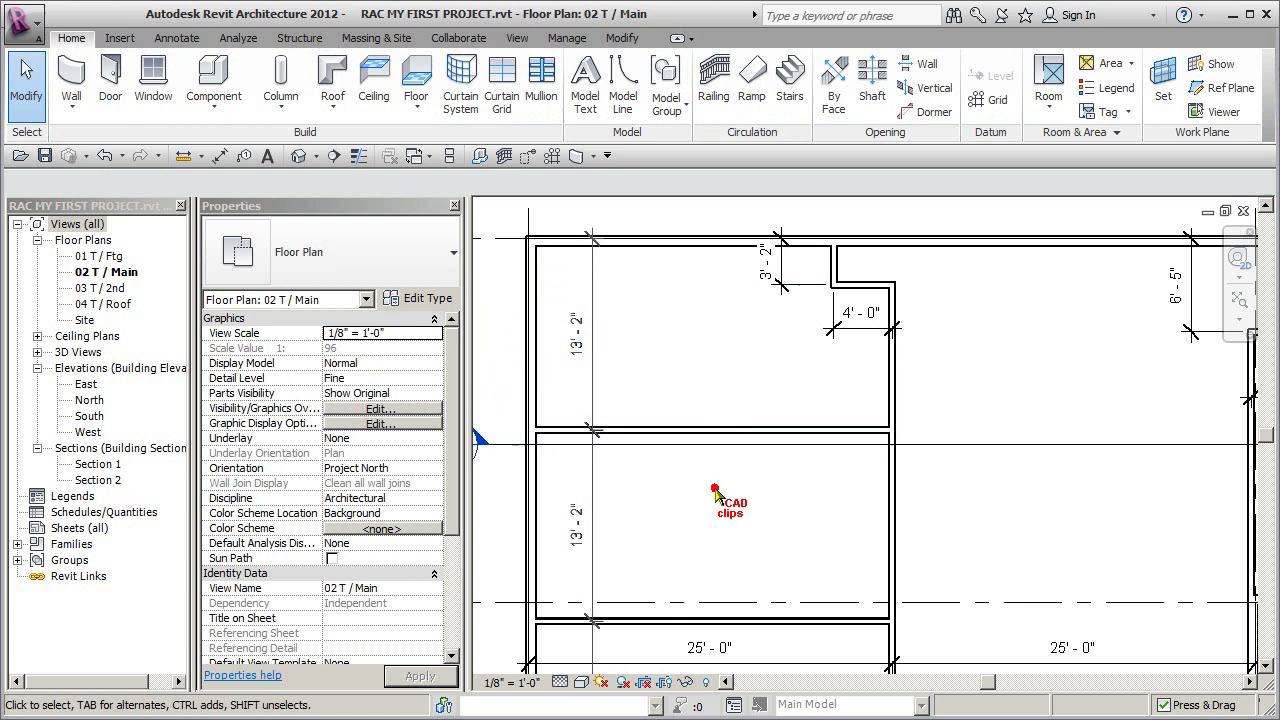
Step: Move the lower horizontal partition so its room measures 13'-3"
{"action": "middle_click_drag", "start_coordinate": [766, 349], "coordinate": [720, 423]}
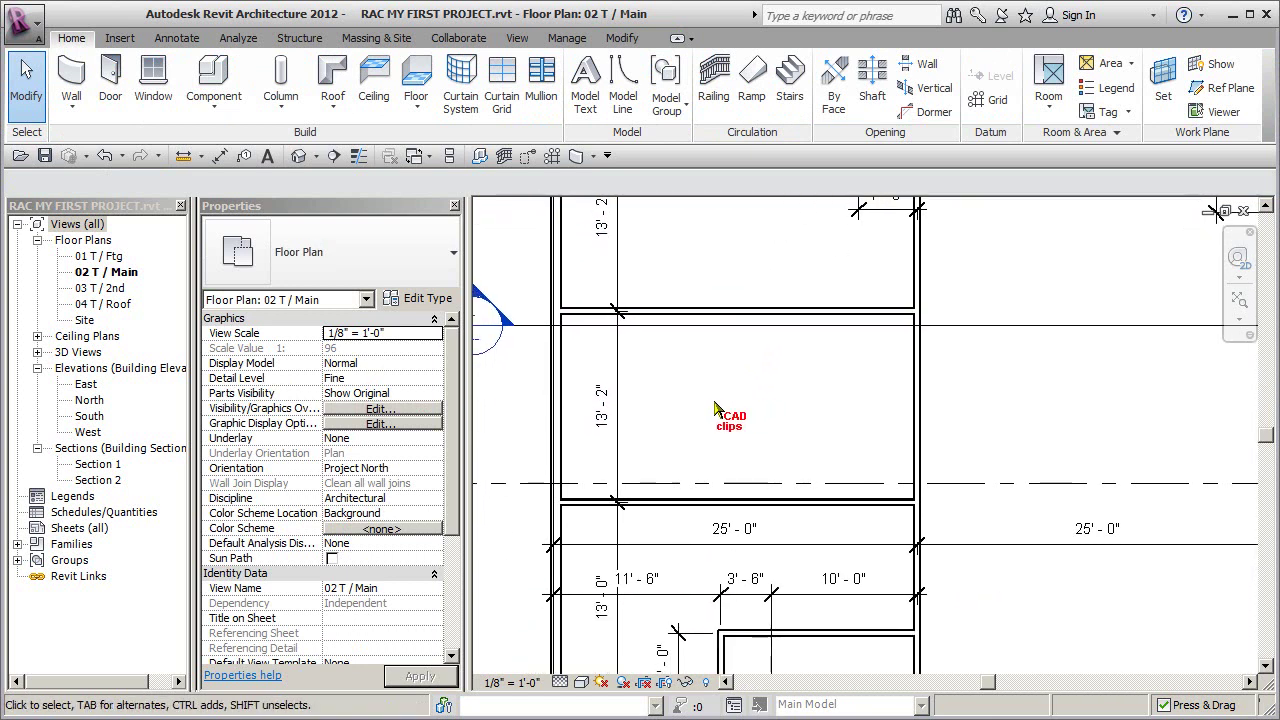
{"action": "left_click", "coordinate": [658, 503]}
{"action": "left_click", "coordinate": [599, 403]}
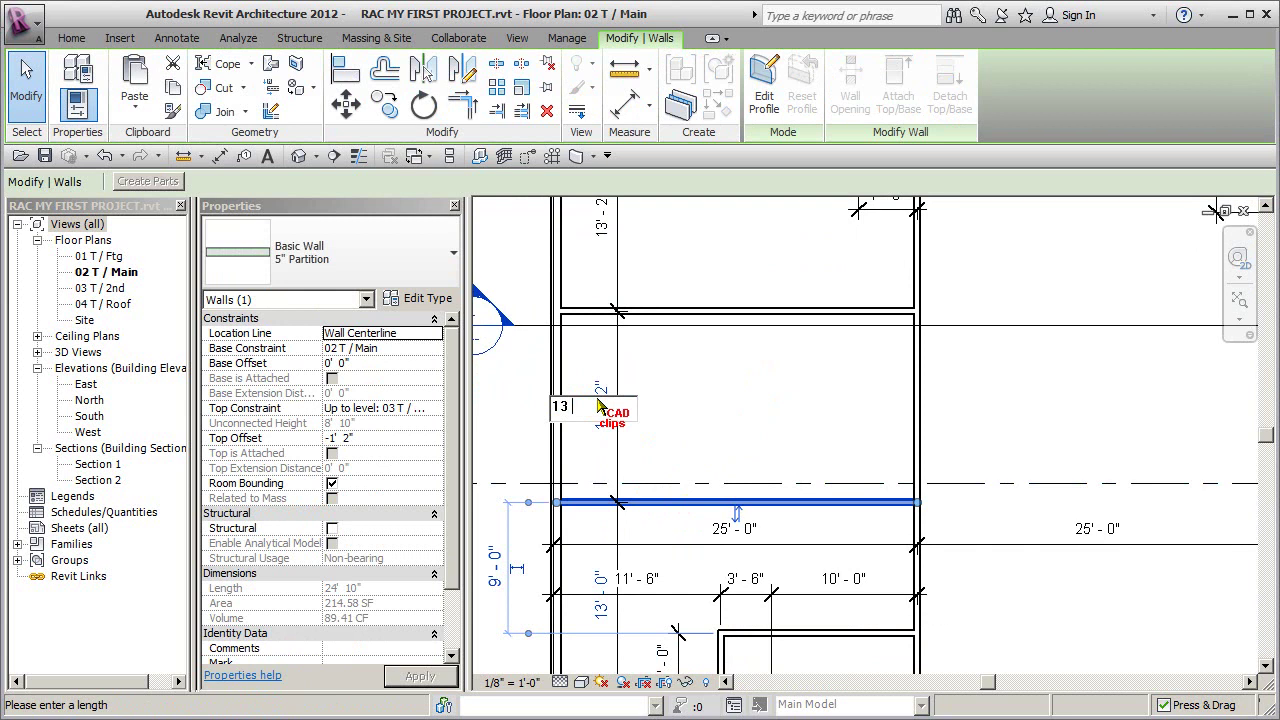
{"action": "type", "text": "13' - 3"}
{"action": "key", "text": "Return"}
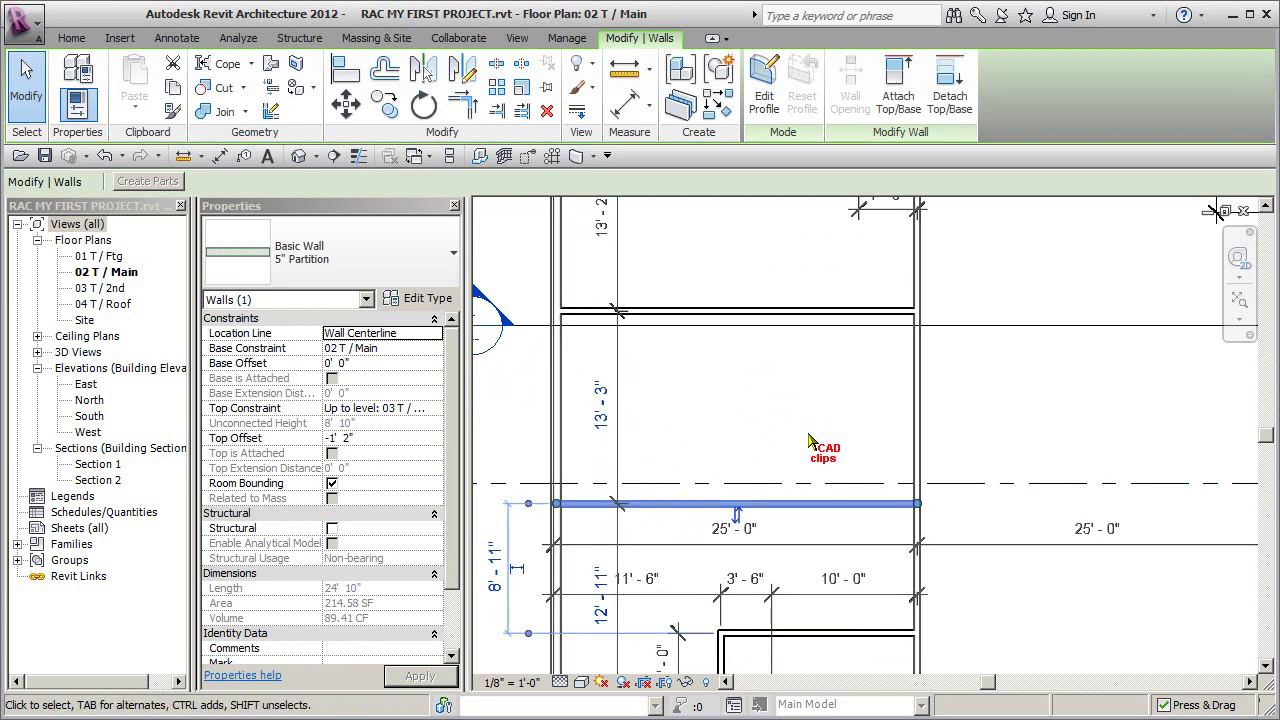
{"action": "middle_click_drag", "start_coordinate": [808, 446], "coordinate": [800, 298]}
Step: Move the next horizontal partition below from 12'-11" to 13'-7"
{"action": "left_click", "coordinate": [654, 460]}
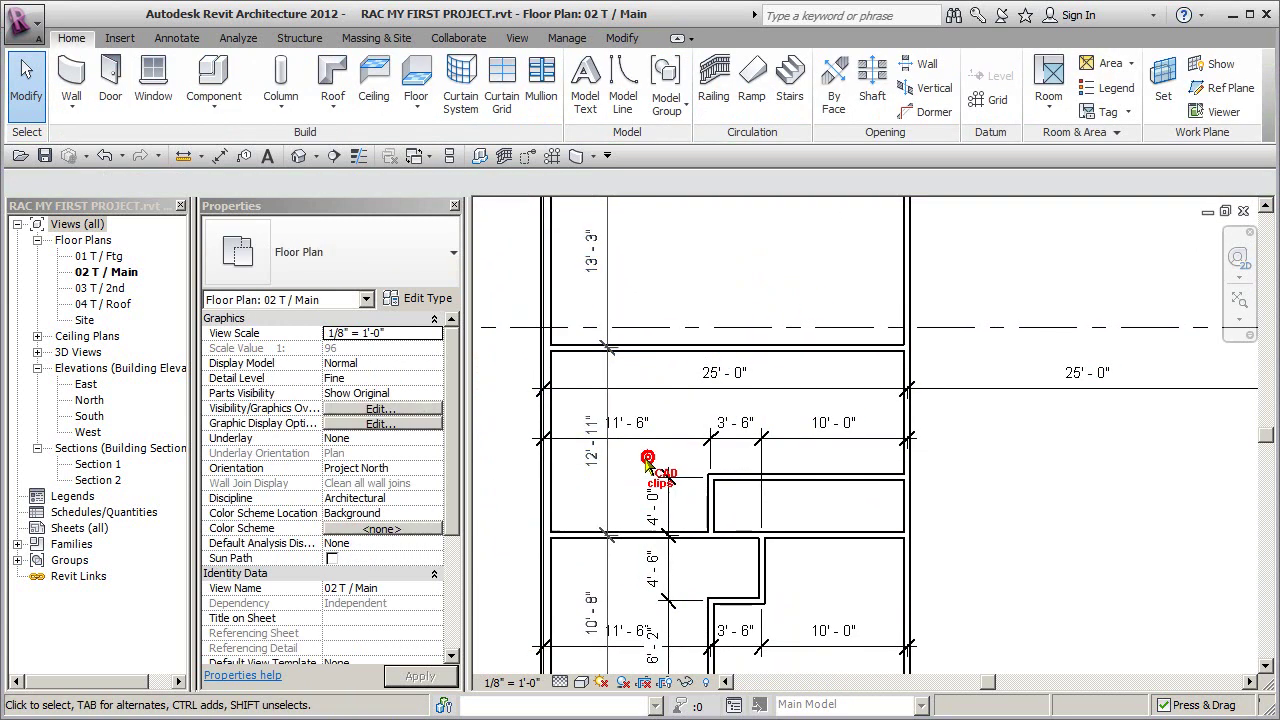
{"action": "left_click", "coordinate": [632, 536]}
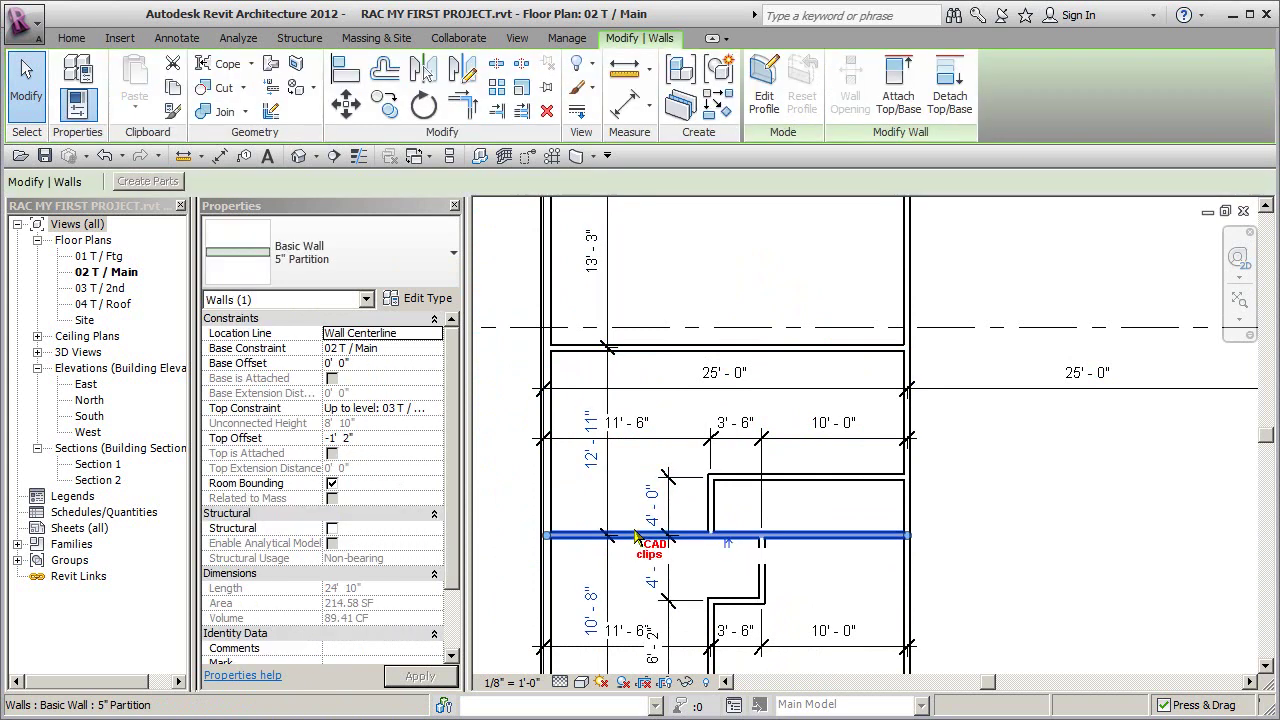
{"action": "left_click", "coordinate": [591, 457]}
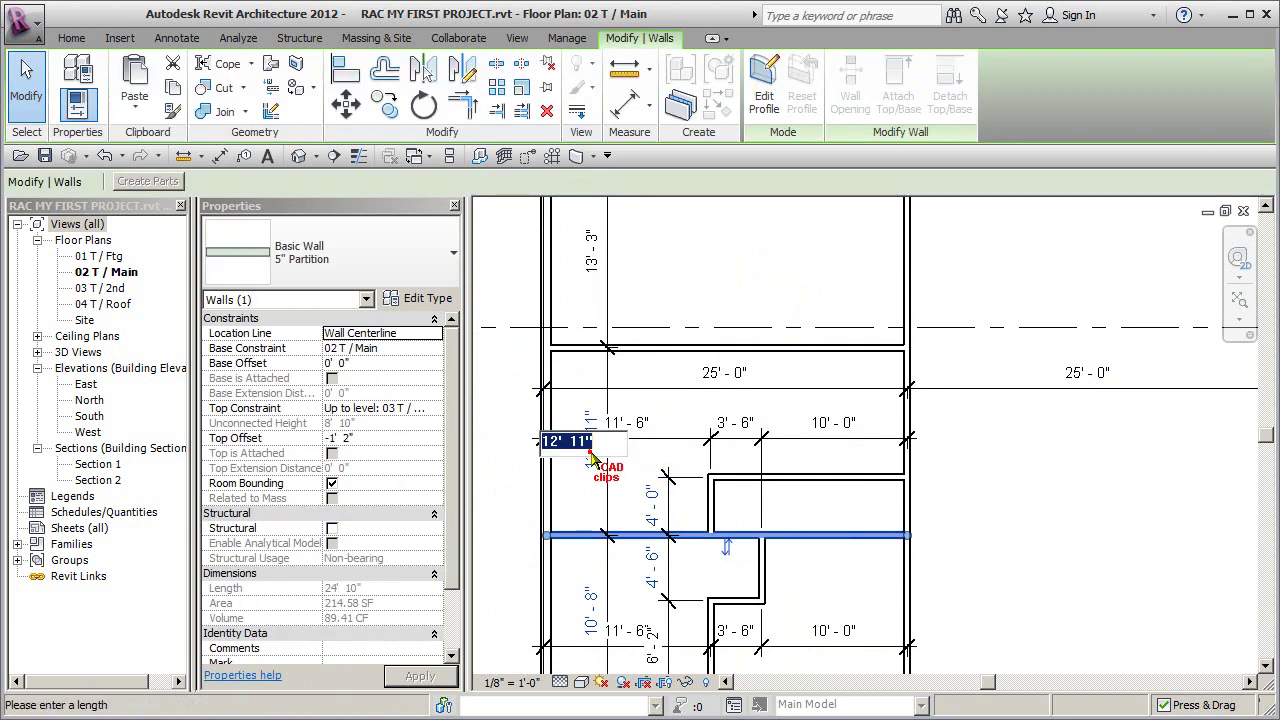
{"action": "type", "text": "13"}
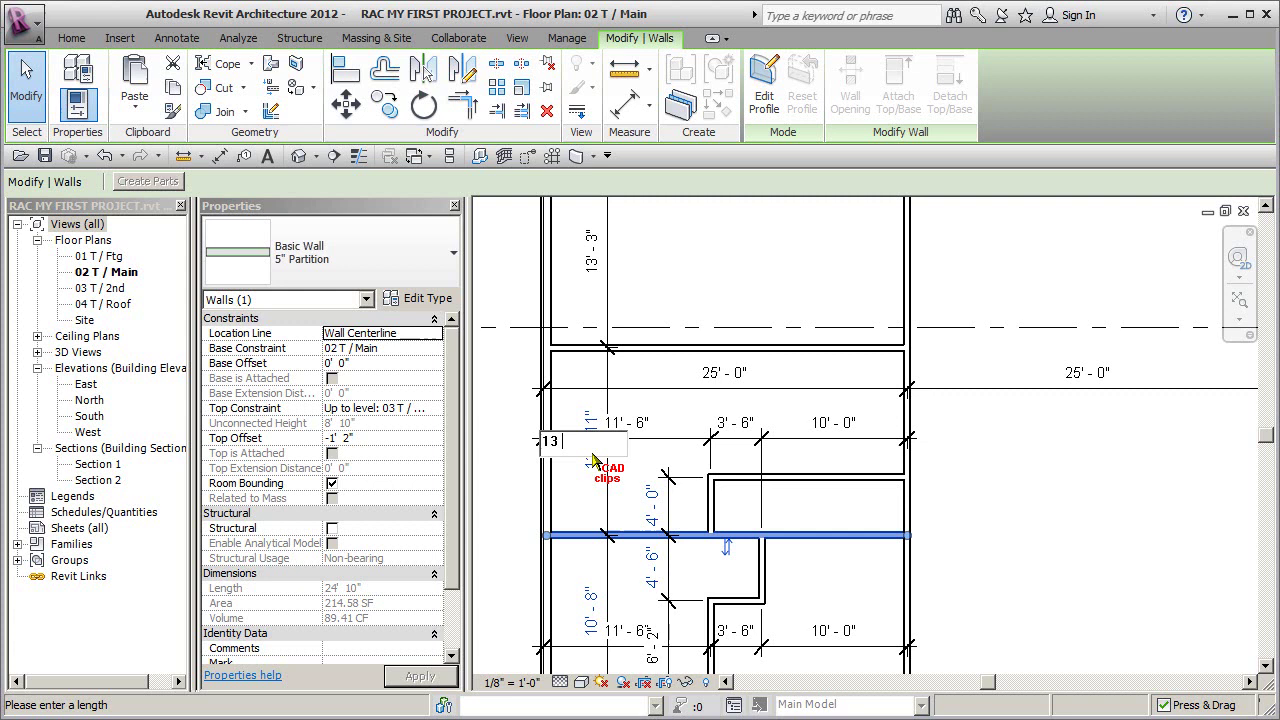
{"action": "type", "text": "' - 7"}
{"action": "key", "text": "Return"}
{"action": "left_click", "coordinate": [939, 473]}
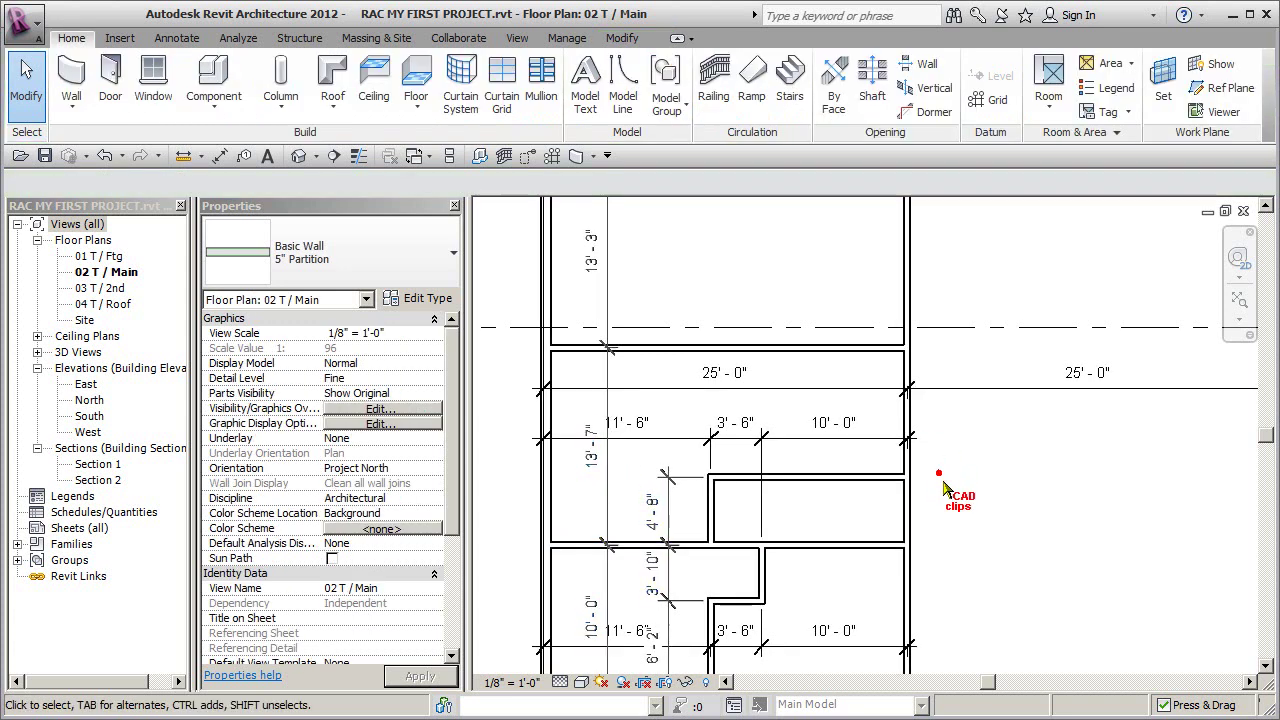
Step: Shift the vertical wall between the small rooms left from 11'-6" to 8'-8"
{"action": "middle_click_drag", "start_coordinate": [943, 488], "coordinate": [921, 434]}
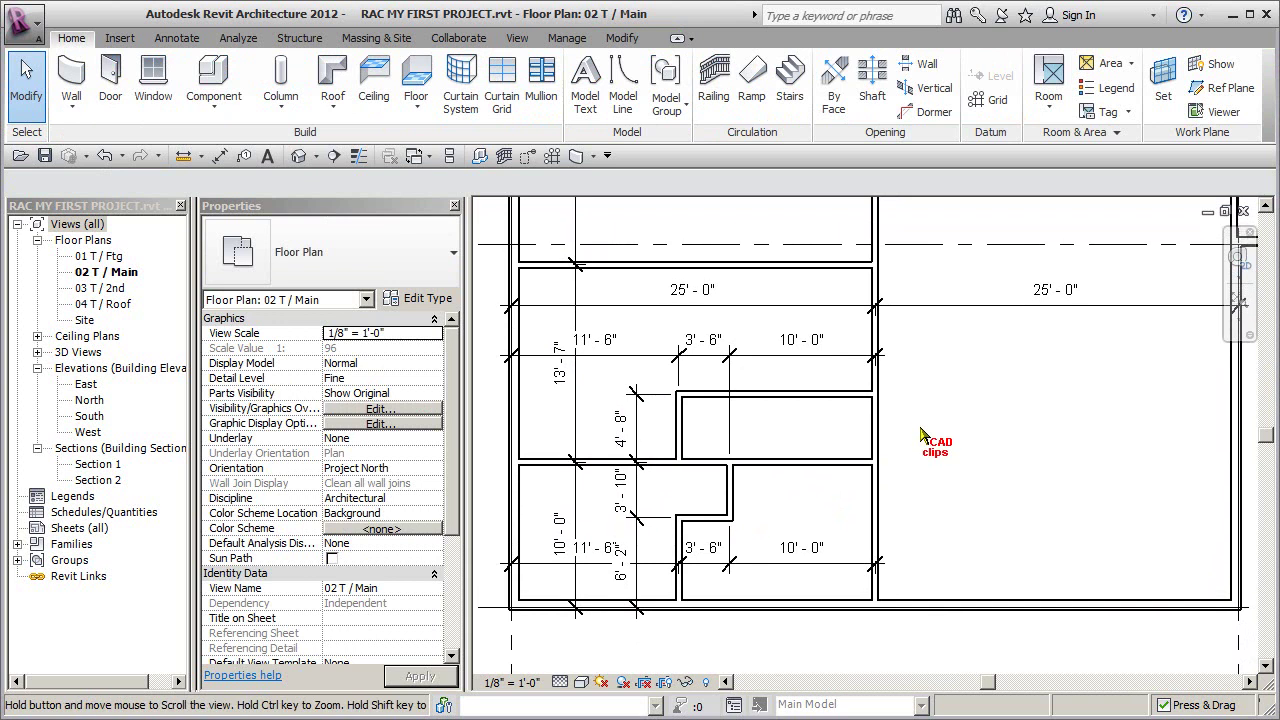
{"action": "left_click", "coordinate": [680, 412]}
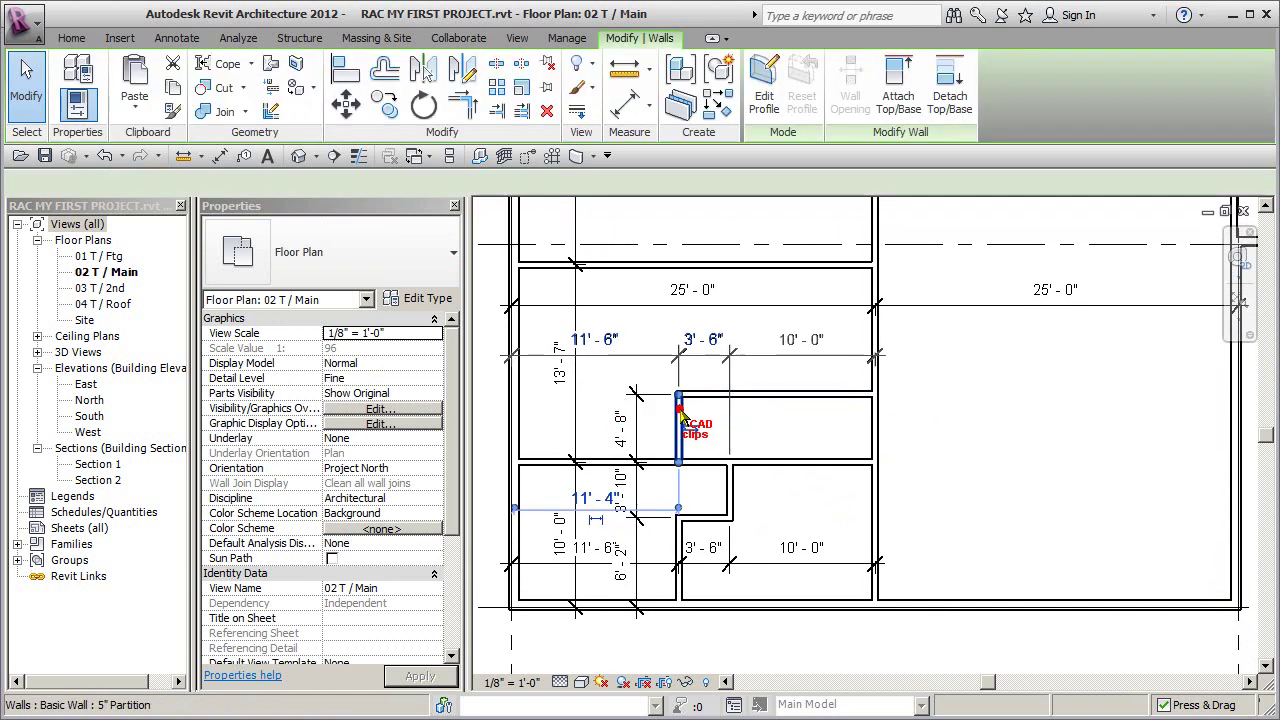
{"action": "left_click", "coordinate": [610, 341]}
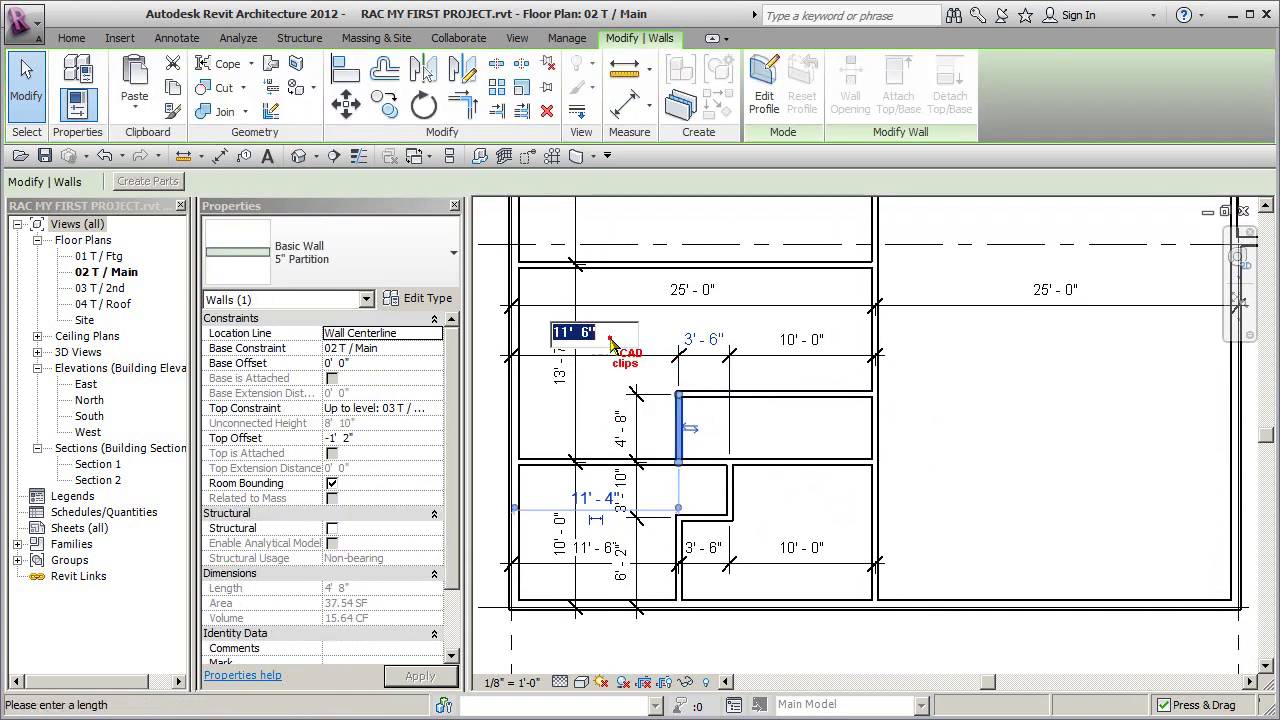
{"action": "type", "text": "8"}
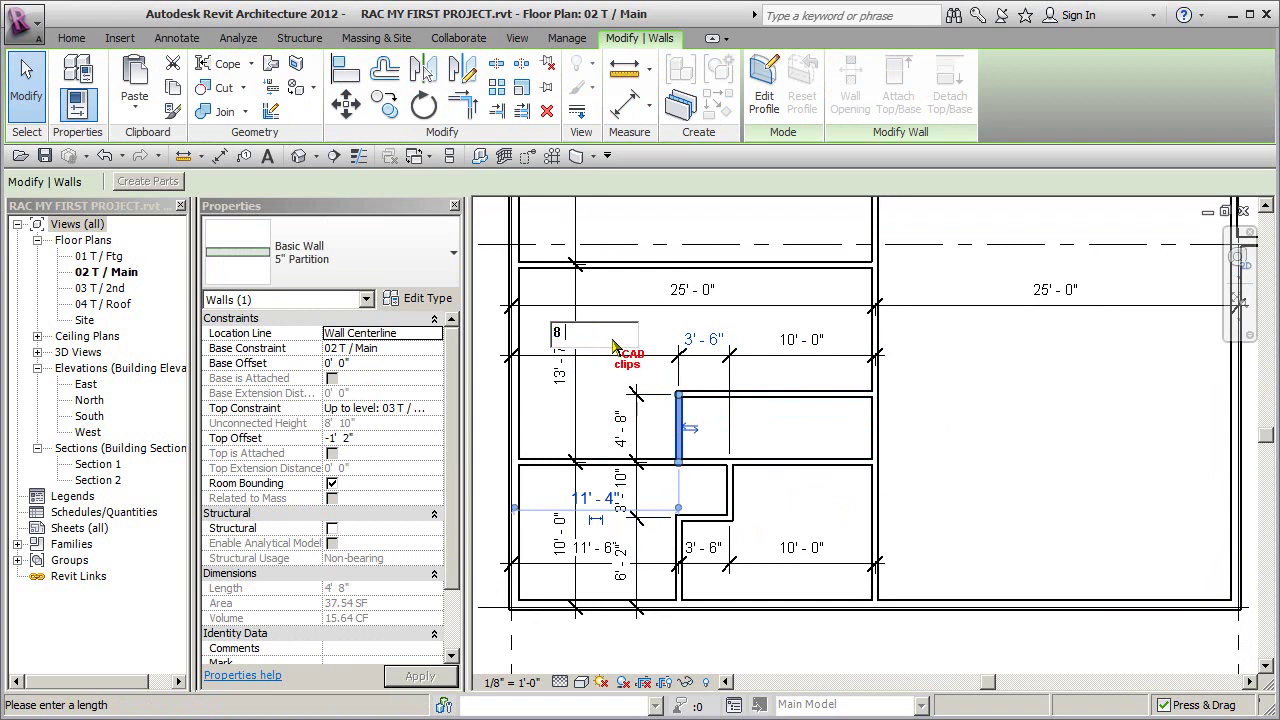
{"action": "type", "text": "' - 8"}
{"action": "key", "text": "Return"}
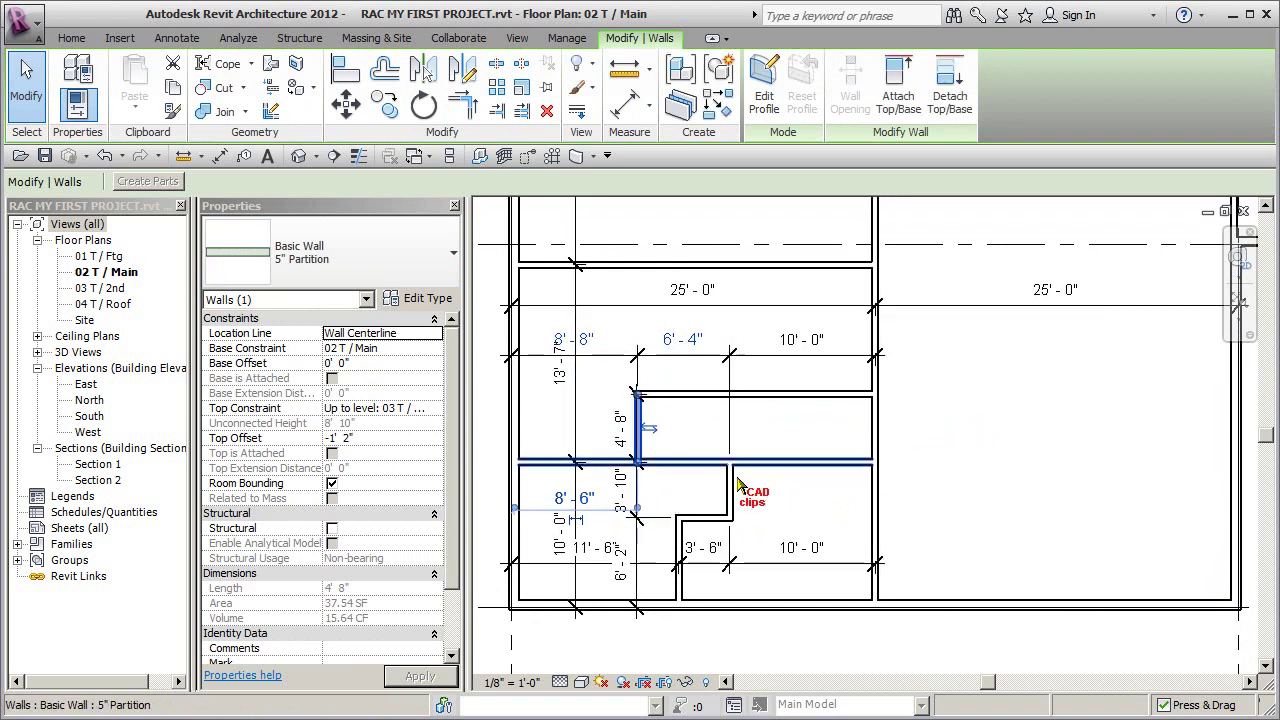
{"action": "left_click", "coordinate": [750, 498]}
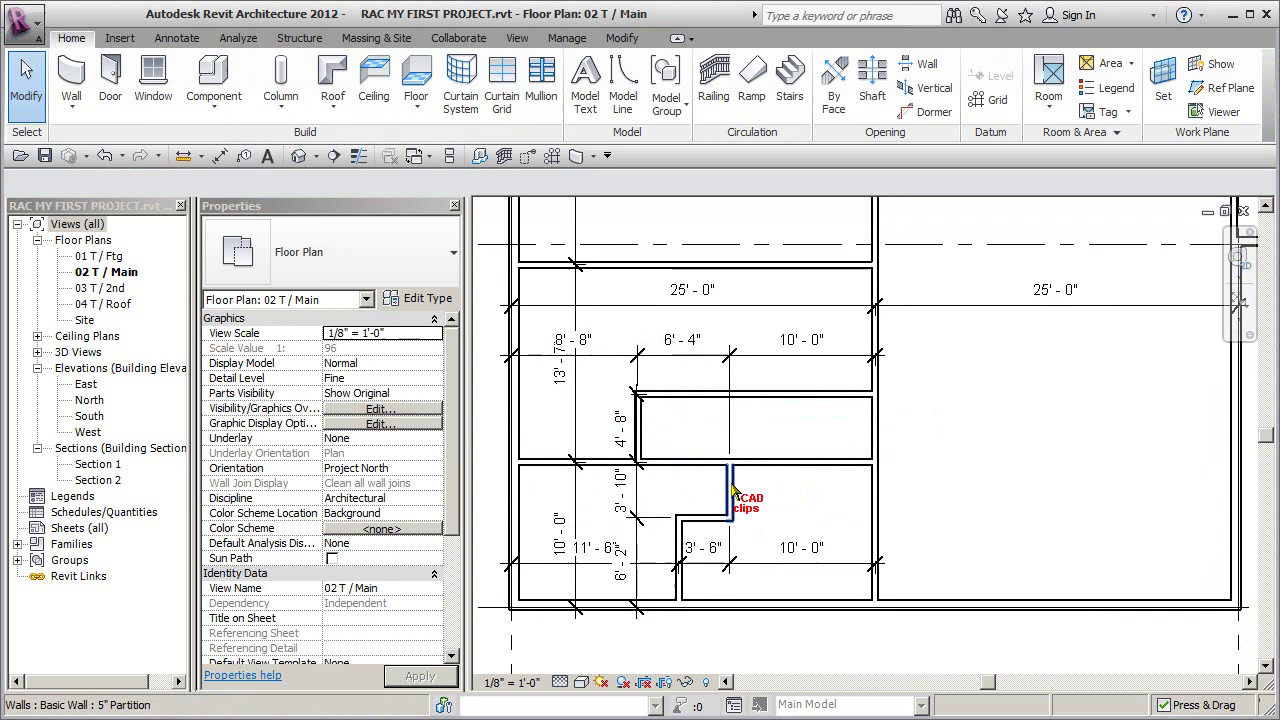
Step: Set the short vertical wall on the right 4'-4" from the left, replacing 6'-4"
{"action": "left_click", "coordinate": [733, 492]}
{"action": "left_click", "coordinate": [688, 341]}
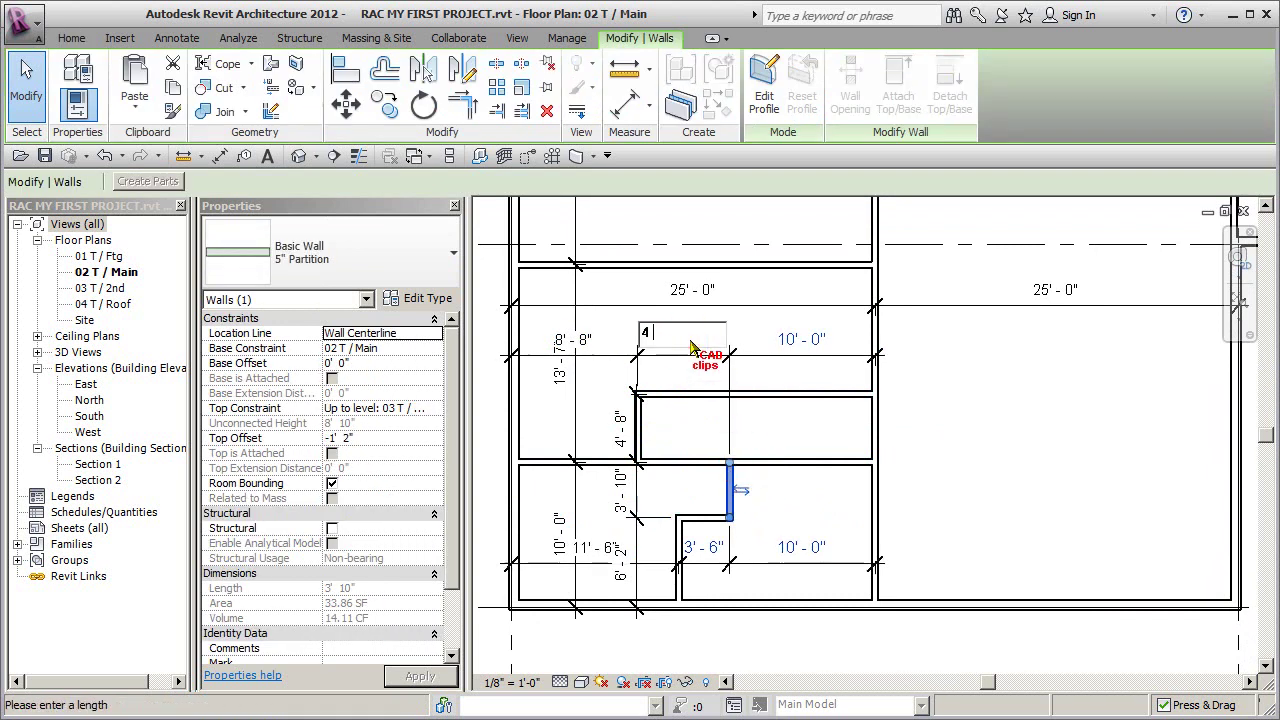
{"action": "type", "text": "4 4"}
{"action": "key", "text": "Return"}
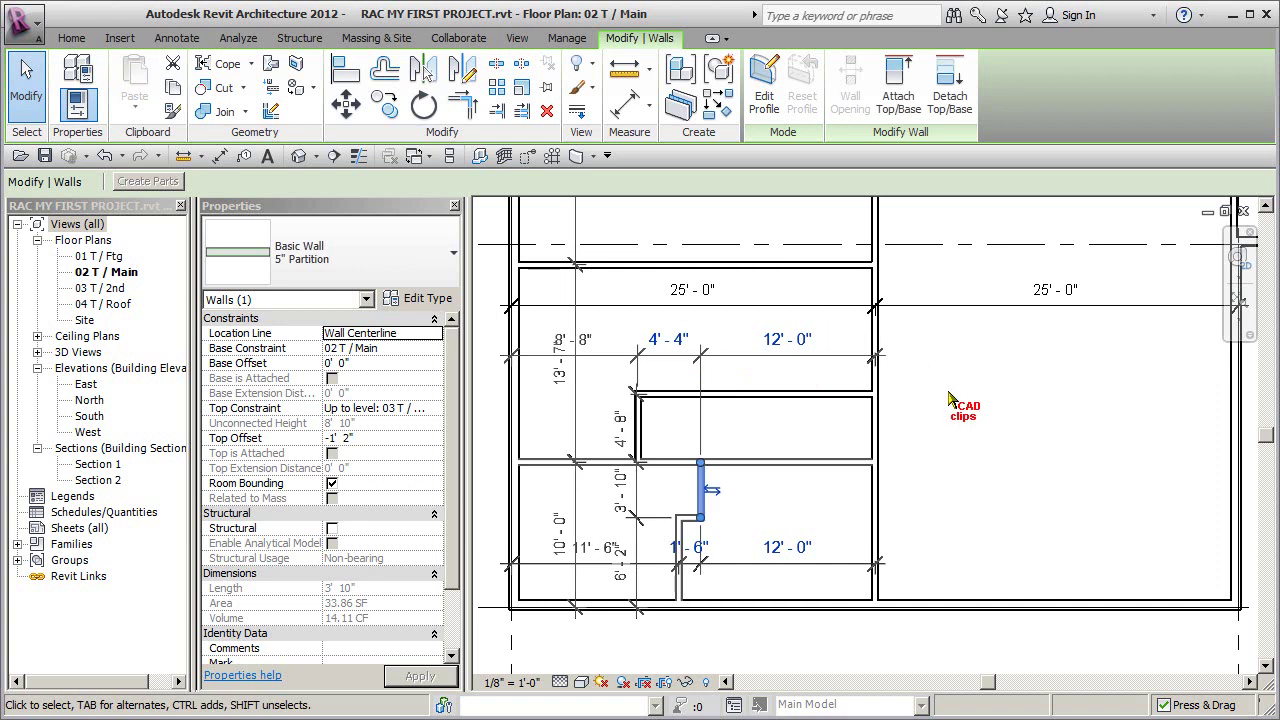
{"action": "left_click", "coordinate": [948, 390]}
Step: Nudge the vertical dimension string beside the wall slightly left
{"action": "scroll", "coordinate": [971, 457], "scroll_direction": "down", "scroll_amount": 1}
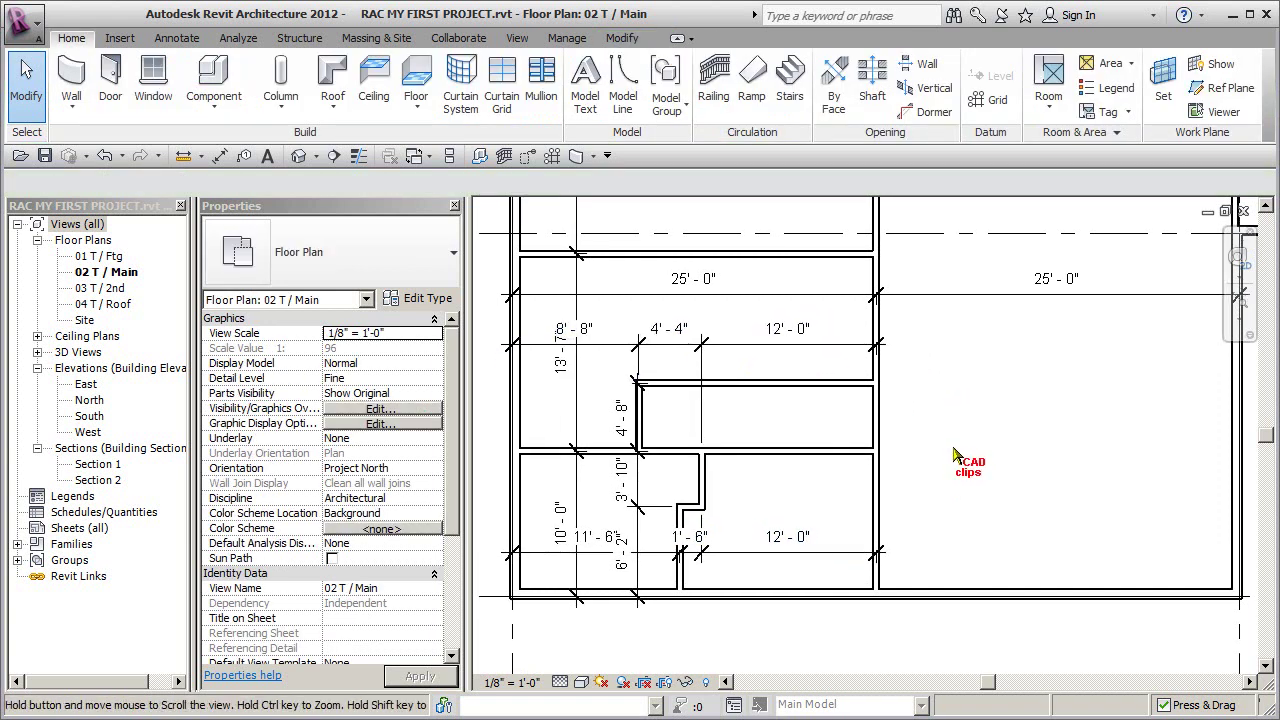
{"action": "scroll", "coordinate": [913, 470], "scroll_direction": "up", "scroll_amount": 1}
{"action": "scroll", "coordinate": [766, 503], "scroll_direction": "up", "scroll_amount": 1}
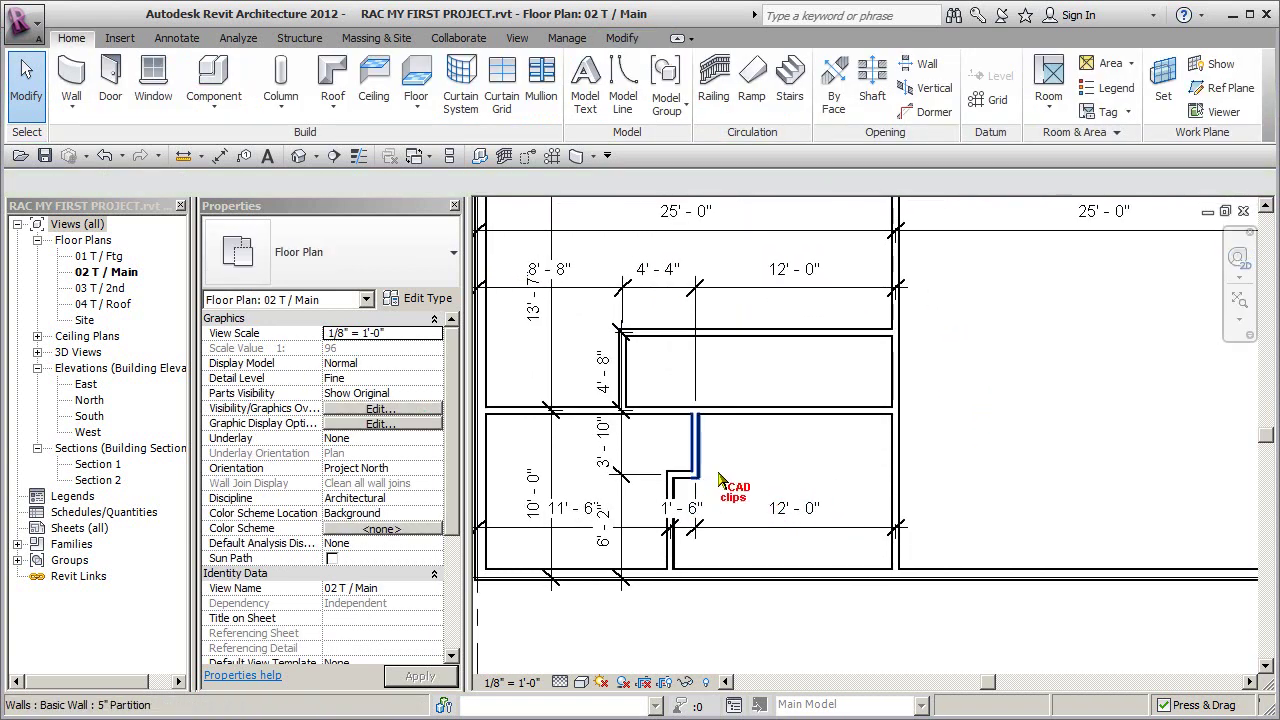
{"action": "left_click", "coordinate": [628, 449]}
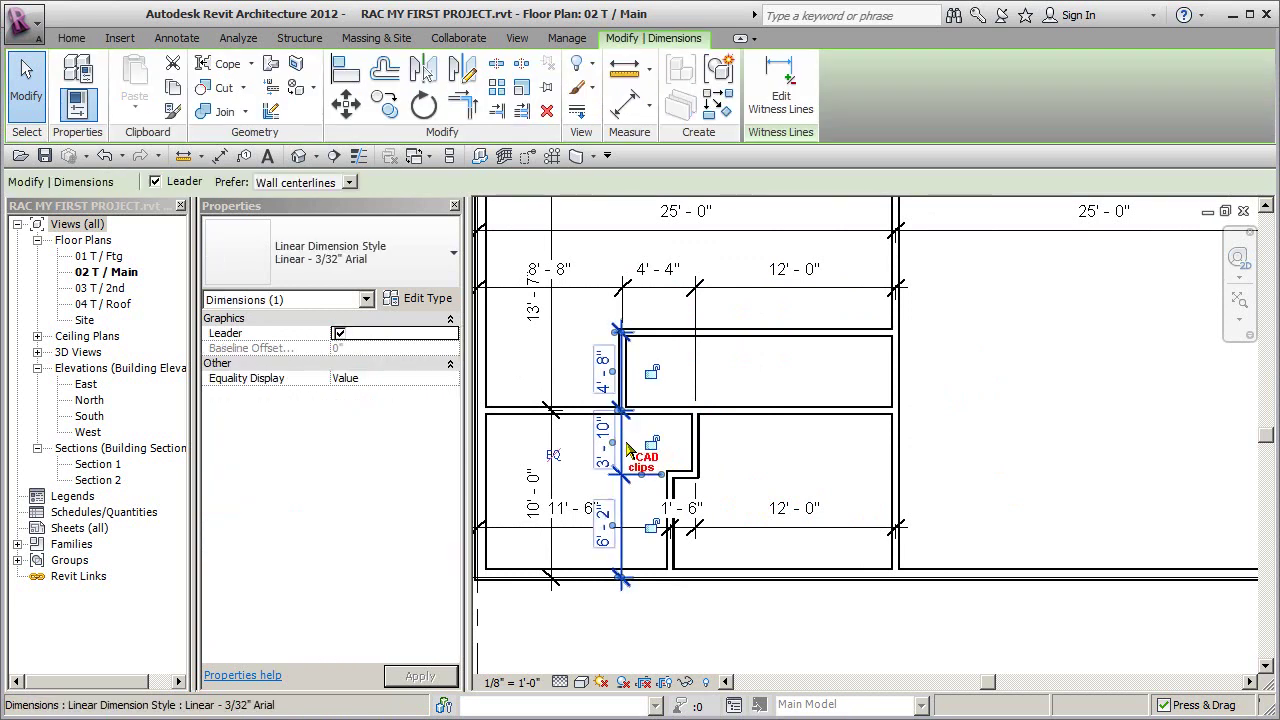
{"action": "key", "text": "Left"}
{"action": "key", "text": "Left"}
{"action": "key", "text": "Left"}
{"action": "key", "text": "Left"}
{"action": "key", "text": "Left"}
{"action": "key", "text": "Left"}
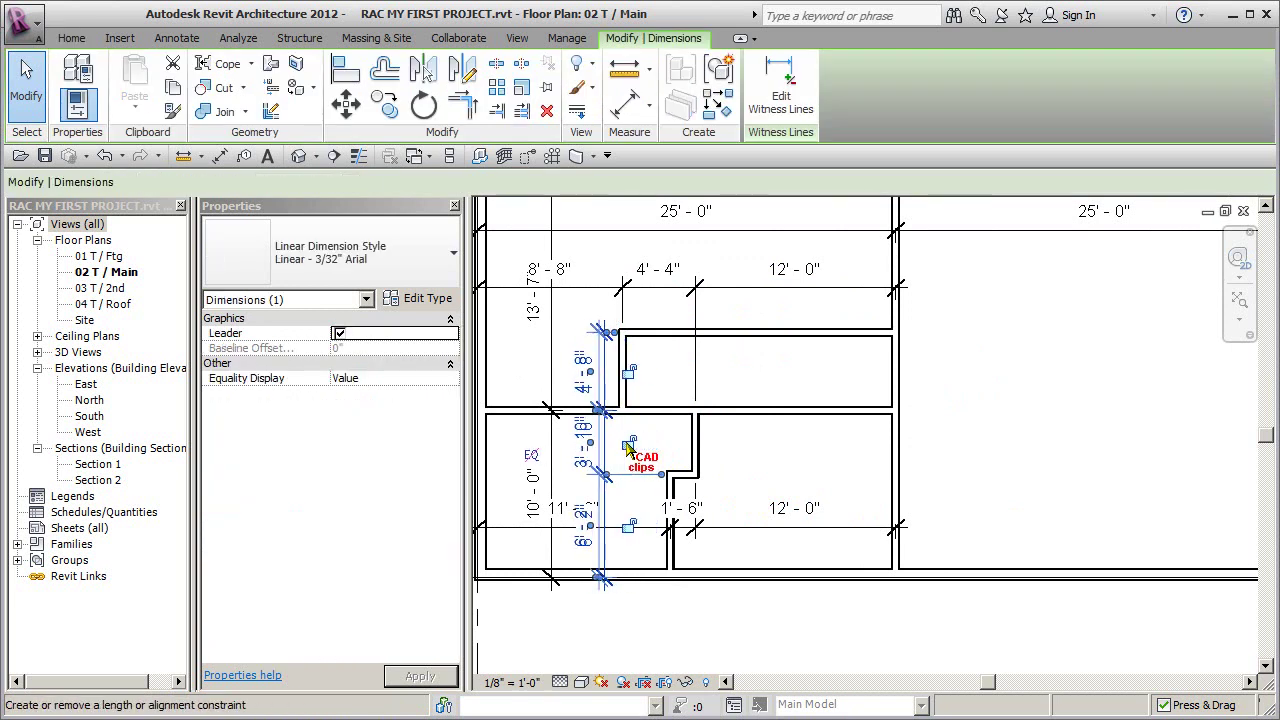
{"action": "left_click", "coordinate": [982, 466]}
{"action": "middle_click_drag", "start_coordinate": [982, 466], "coordinate": [971, 463]}
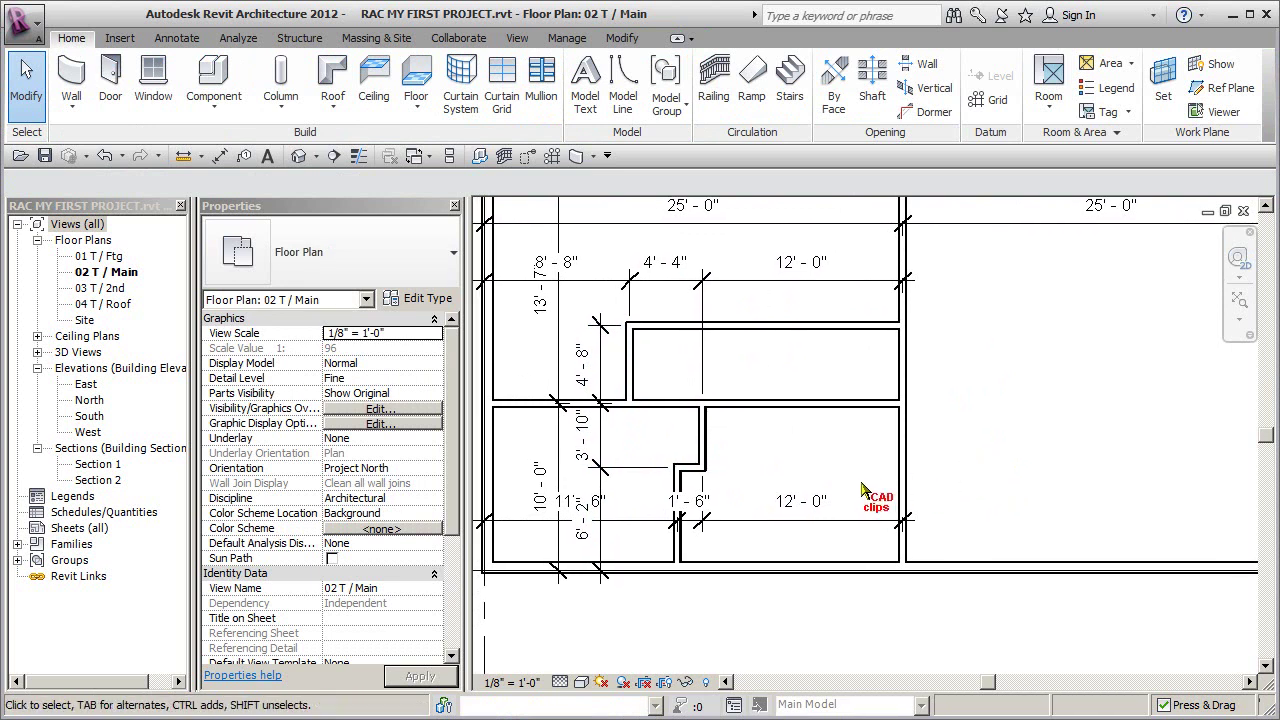
Step: Change the jogged partition's 3'-10" distance to 5'-8"
{"action": "left_click", "coordinate": [689, 476]}
{"action": "left_click", "coordinate": [582, 437]}
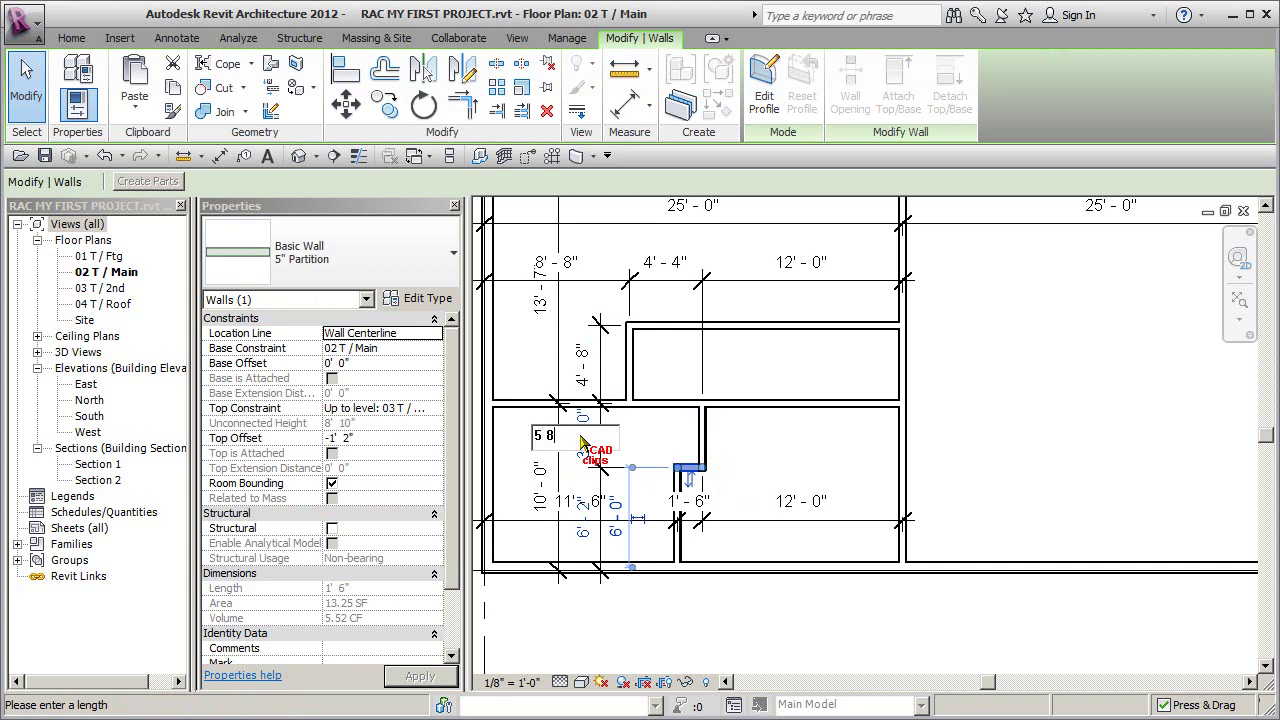
{"action": "type", "text": "5 8"}
{"action": "key", "text": "Return"}
{"action": "key", "text": "Escape"}
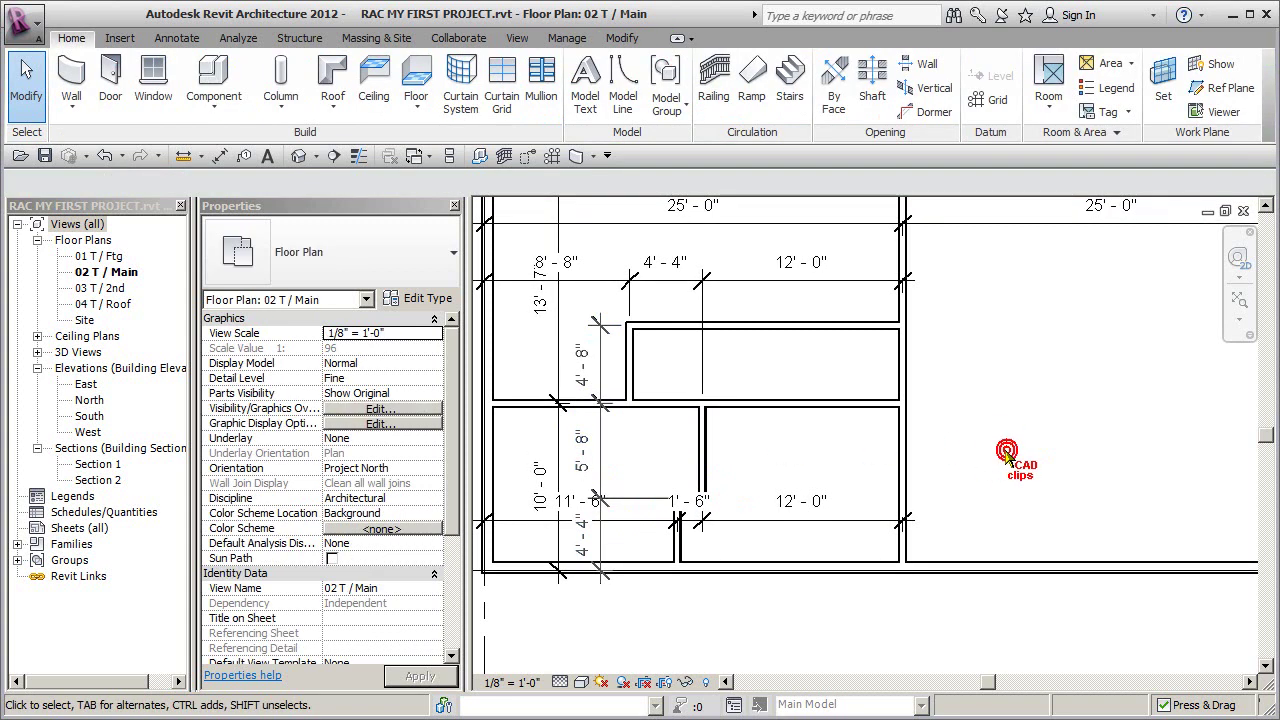
Step: Drag the horizontal dimension string up and the vertical string right into the room
{"action": "left_click_drag", "start_coordinate": [748, 521], "coordinate": [756, 462]}
{"action": "left_click", "coordinate": [980, 470]}
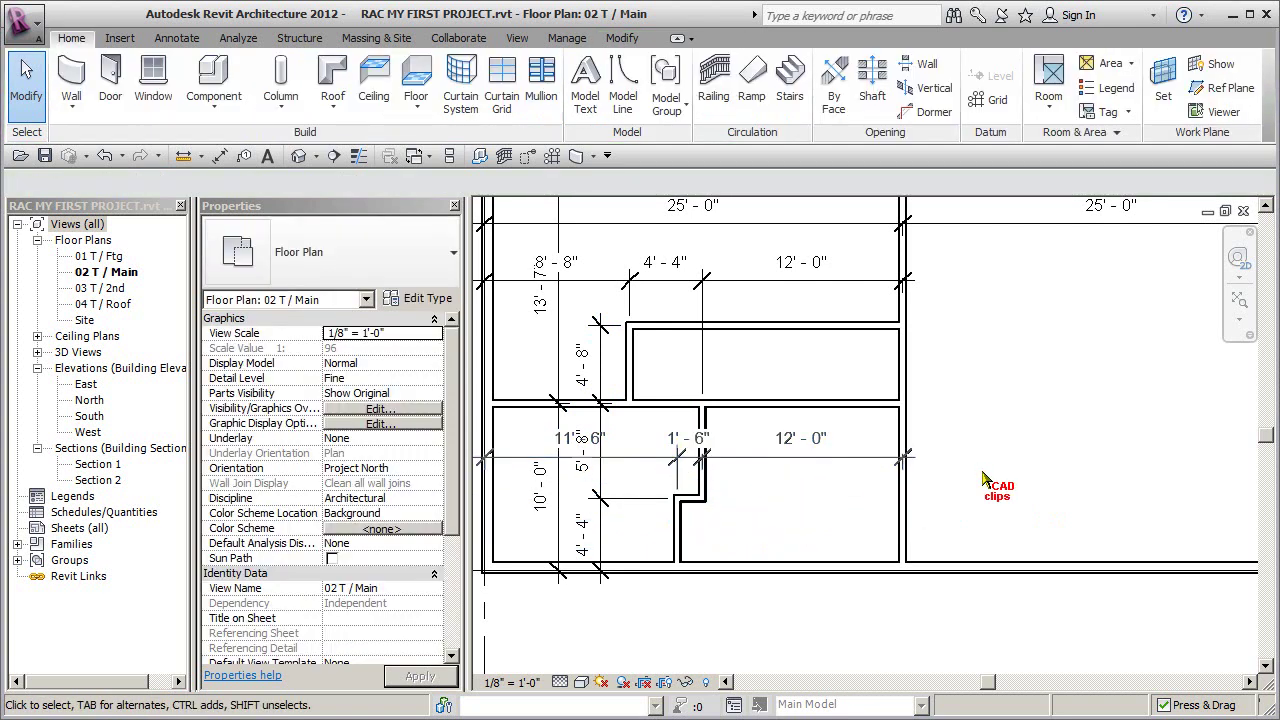
{"action": "left_click", "coordinate": [601, 481]}
{"action": "left_click_drag", "start_coordinate": [601, 481], "coordinate": [760, 492]}
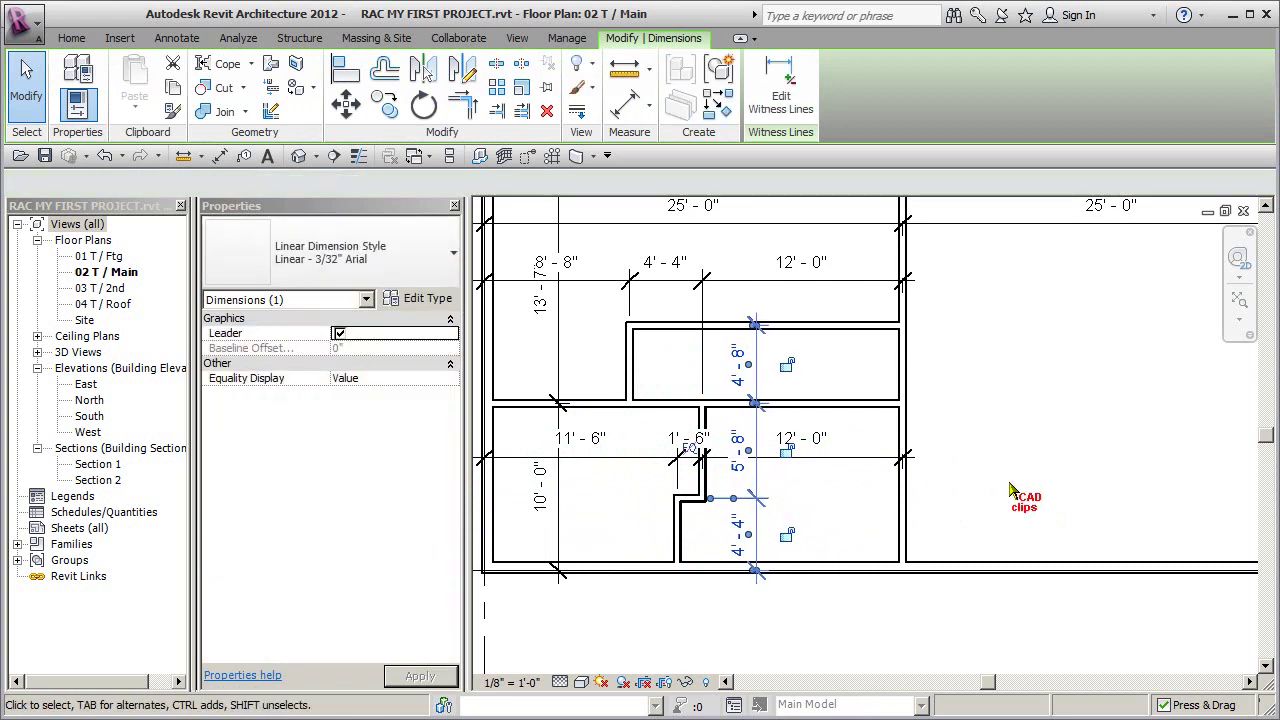
{"action": "left_click", "coordinate": [1008, 484]}
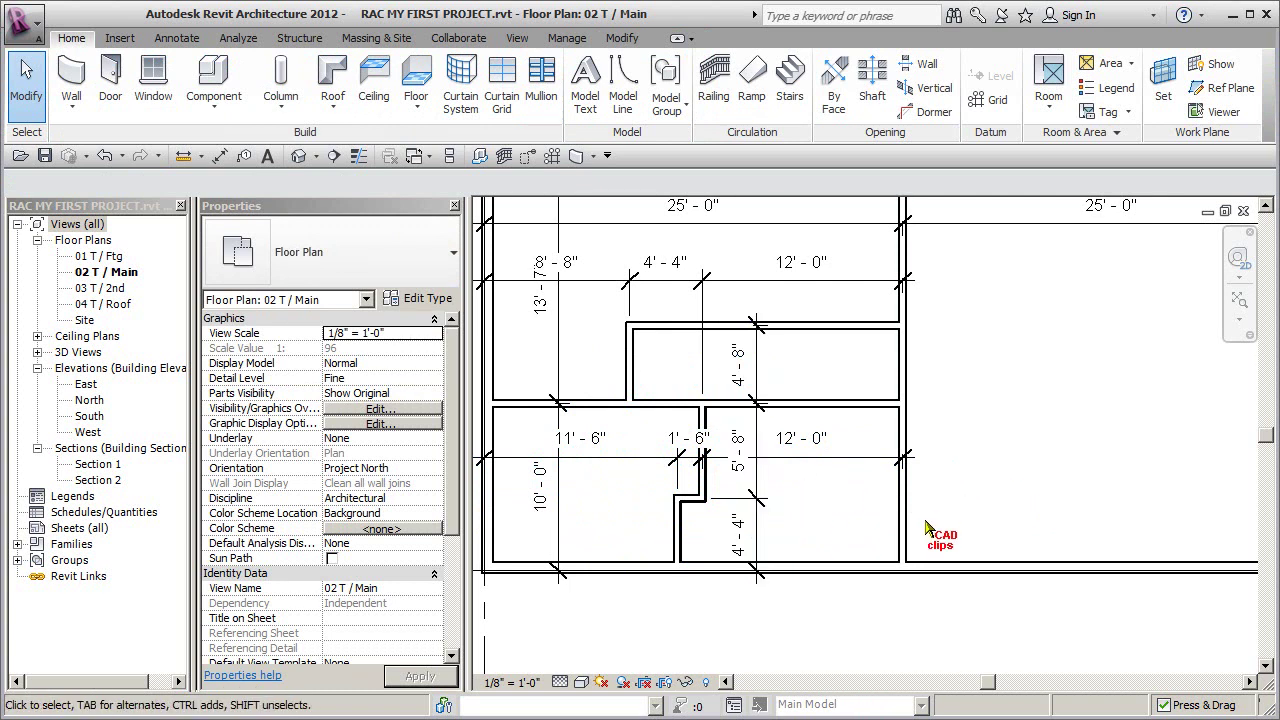
Step: Zoom out and delete the upper horizontal dimension string in the lower rooms
{"action": "scroll", "coordinate": [926, 530], "scroll_direction": "down", "scroll_amount": 4}
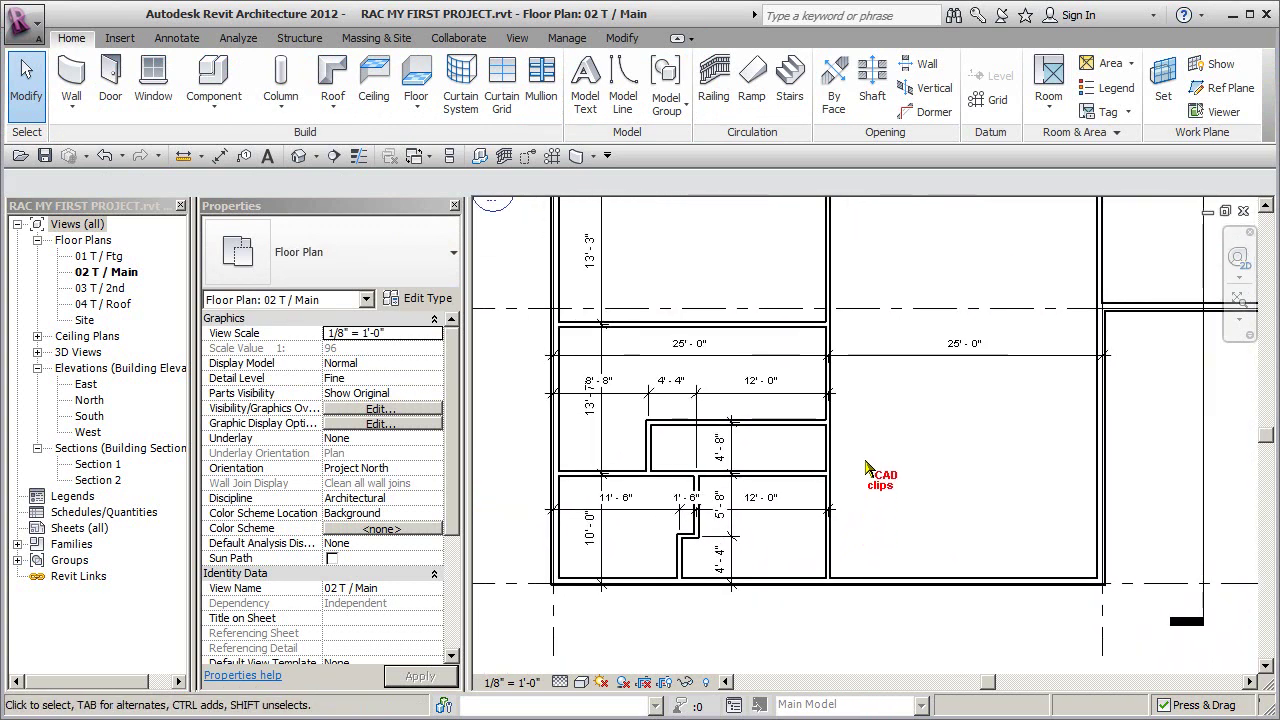
{"action": "middle_click_drag", "start_coordinate": [868, 469], "coordinate": [788, 540]}
{"action": "scroll", "coordinate": [826, 509], "scroll_direction": "down", "scroll_amount": 1}
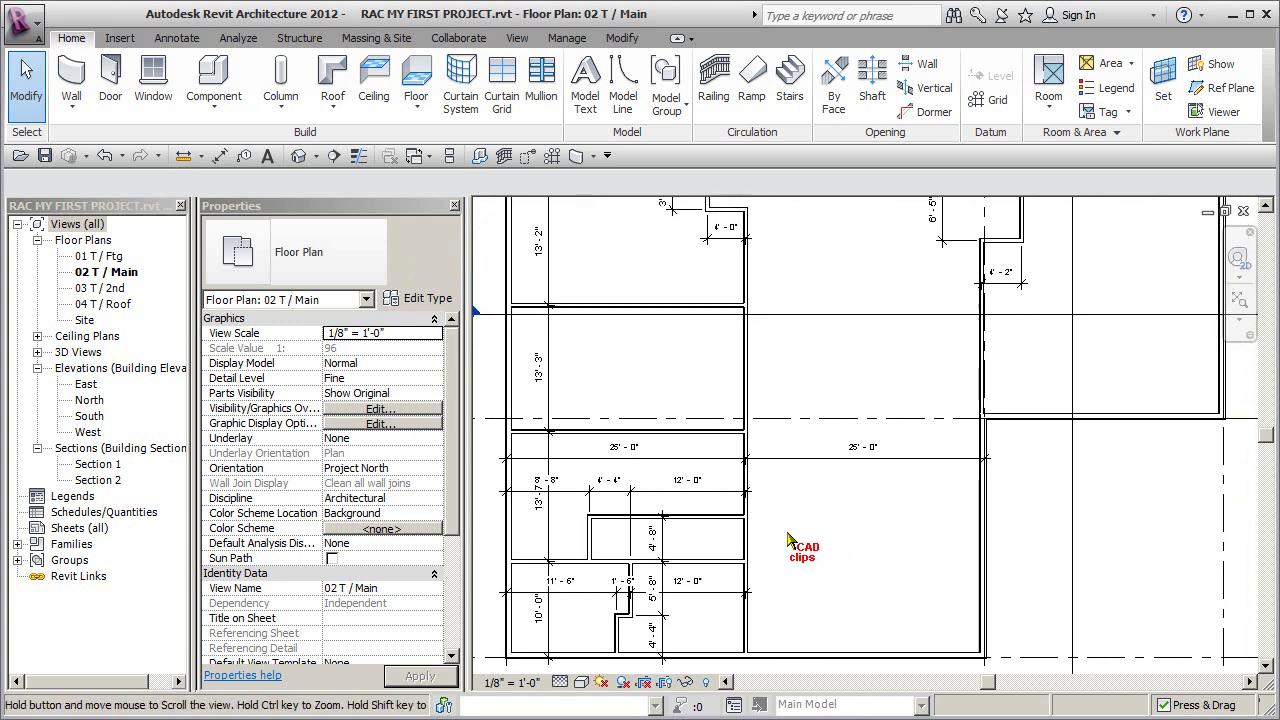
{"action": "scroll", "coordinate": [795, 480], "scroll_direction": "down", "scroll_amount": 1}
{"action": "middle_click_drag", "start_coordinate": [795, 480], "coordinate": [821, 506]}
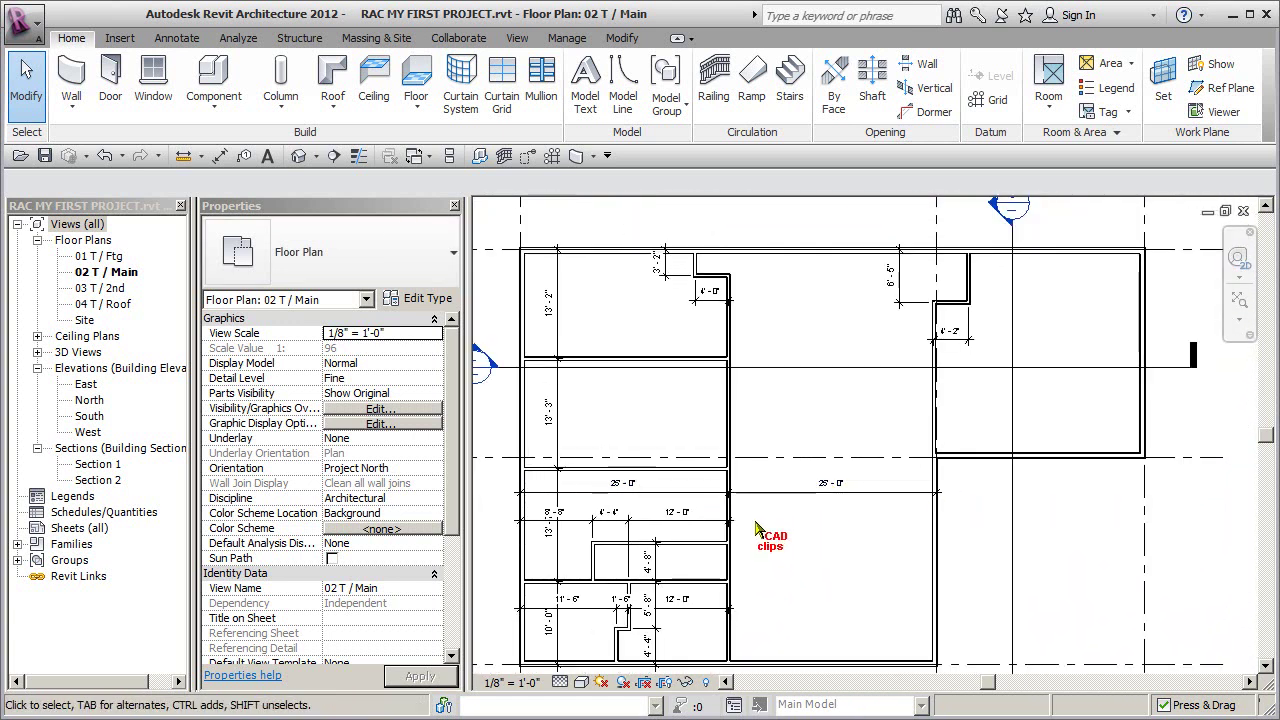
{"action": "middle_click_drag", "start_coordinate": [797, 539], "coordinate": [817, 499]}
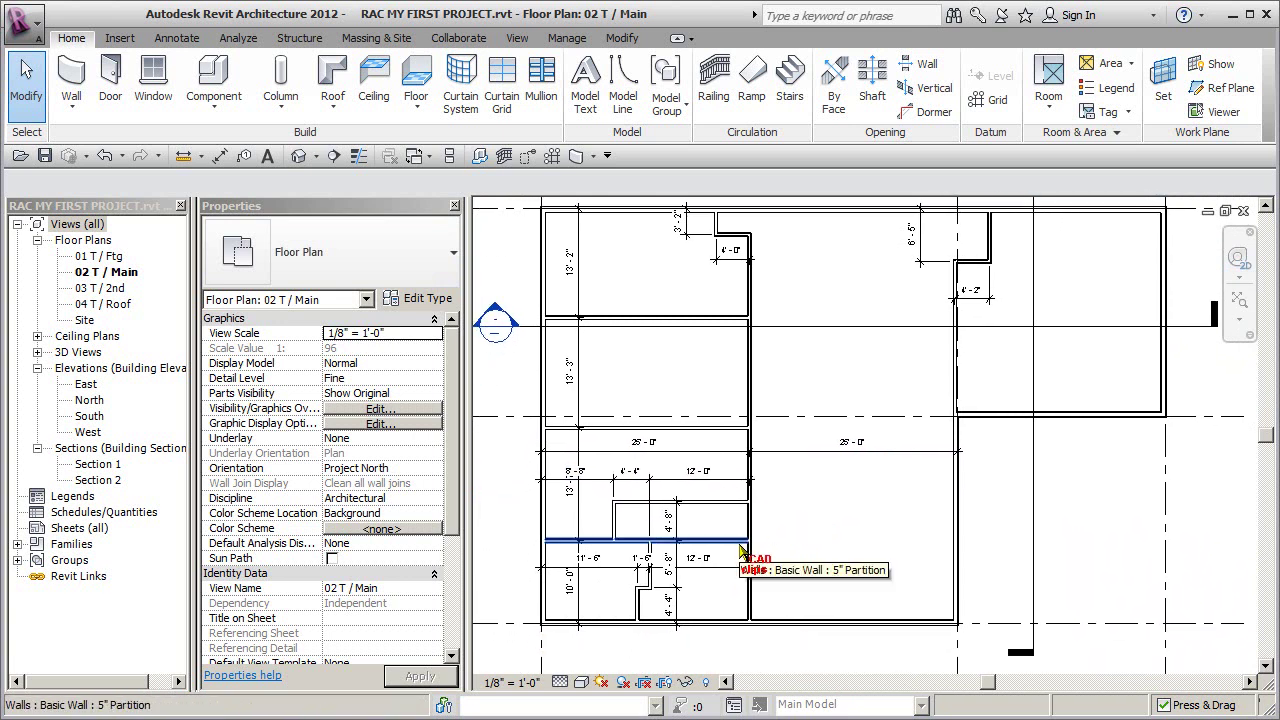
{"action": "left_click", "coordinate": [708, 488]}
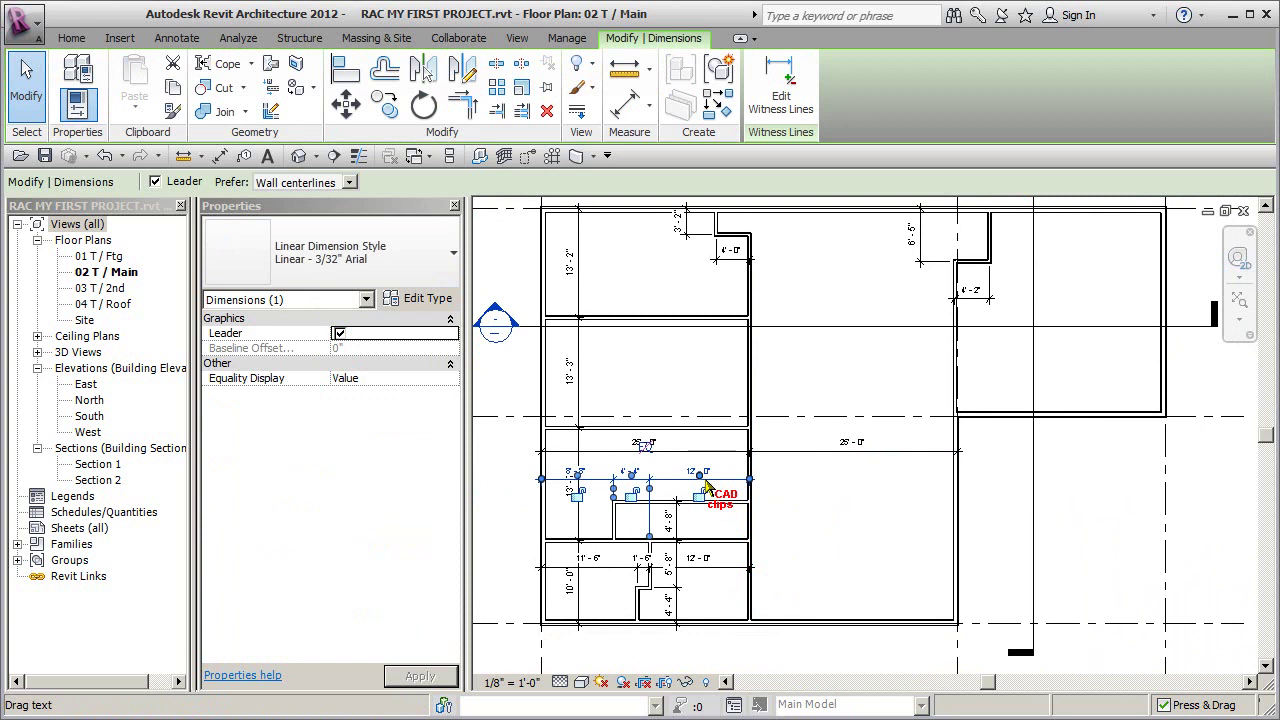
{"action": "key", "text": "Delete"}
Step: Delete the lower horizontal dimension string, then start and cancel an Aligned Dimension
{"action": "left_click", "coordinate": [643, 567]}
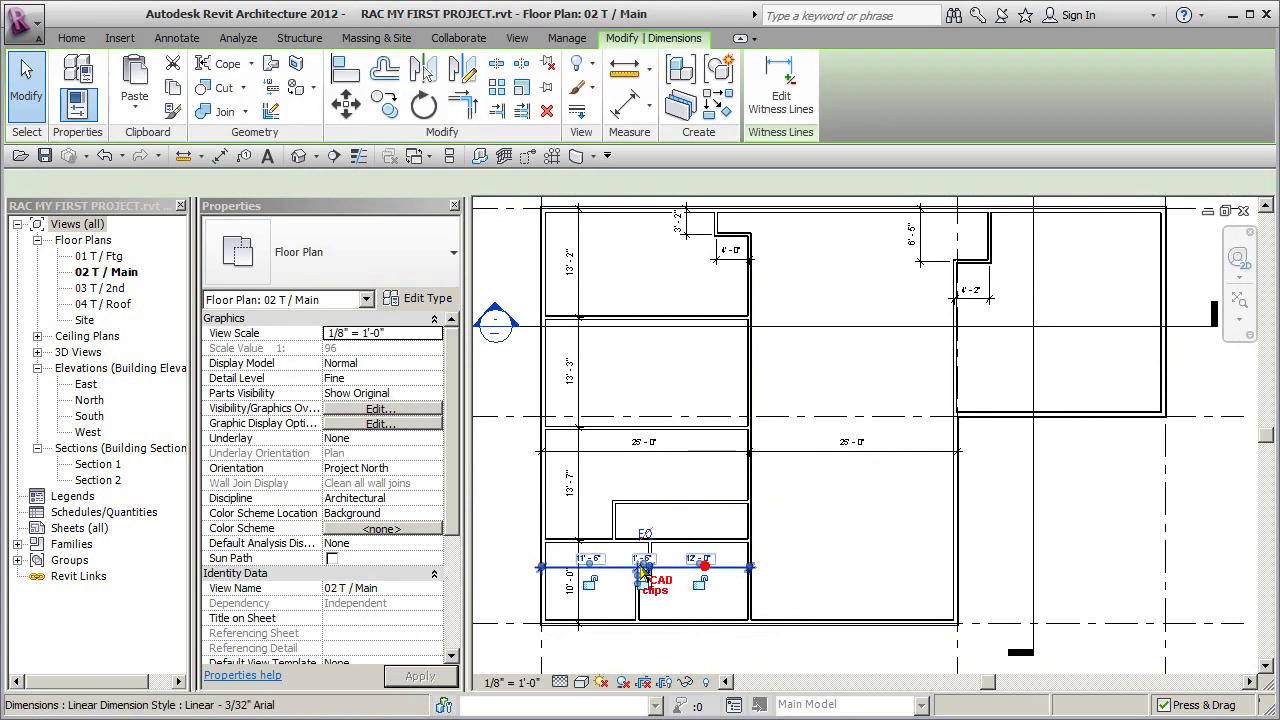
{"action": "key", "text": "Delete"}
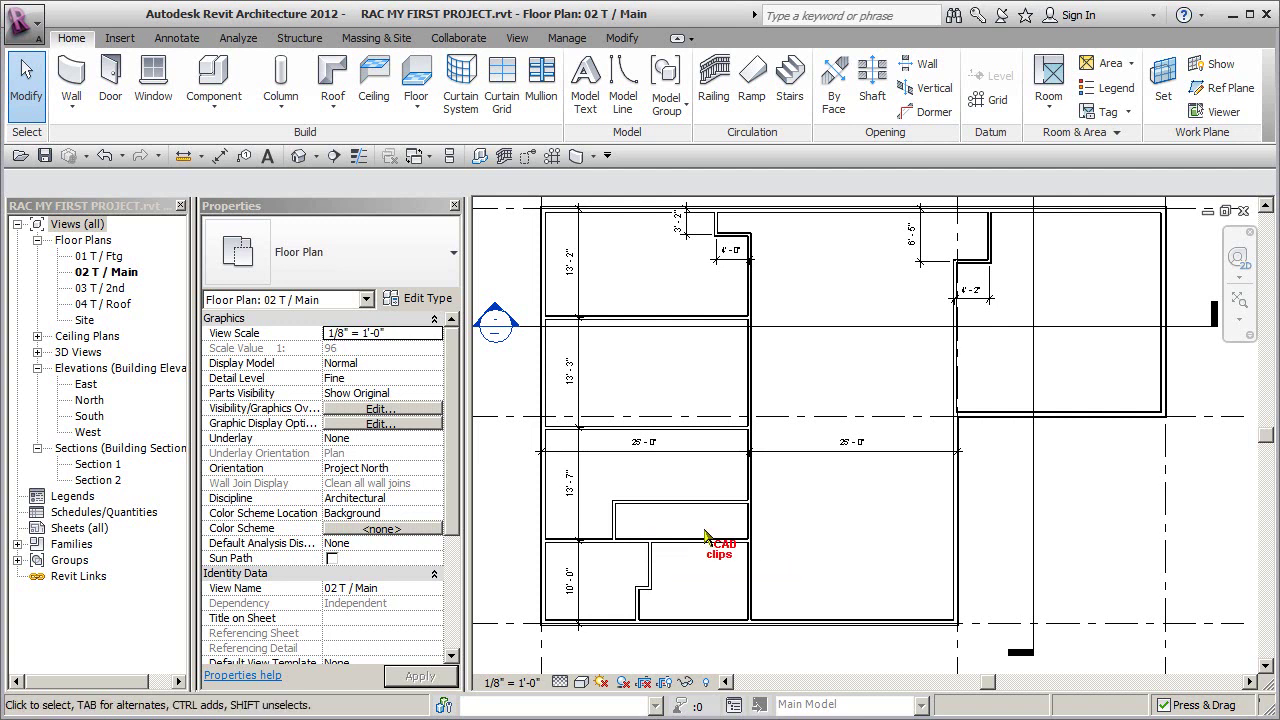
{"action": "left_click", "coordinate": [219, 156]}
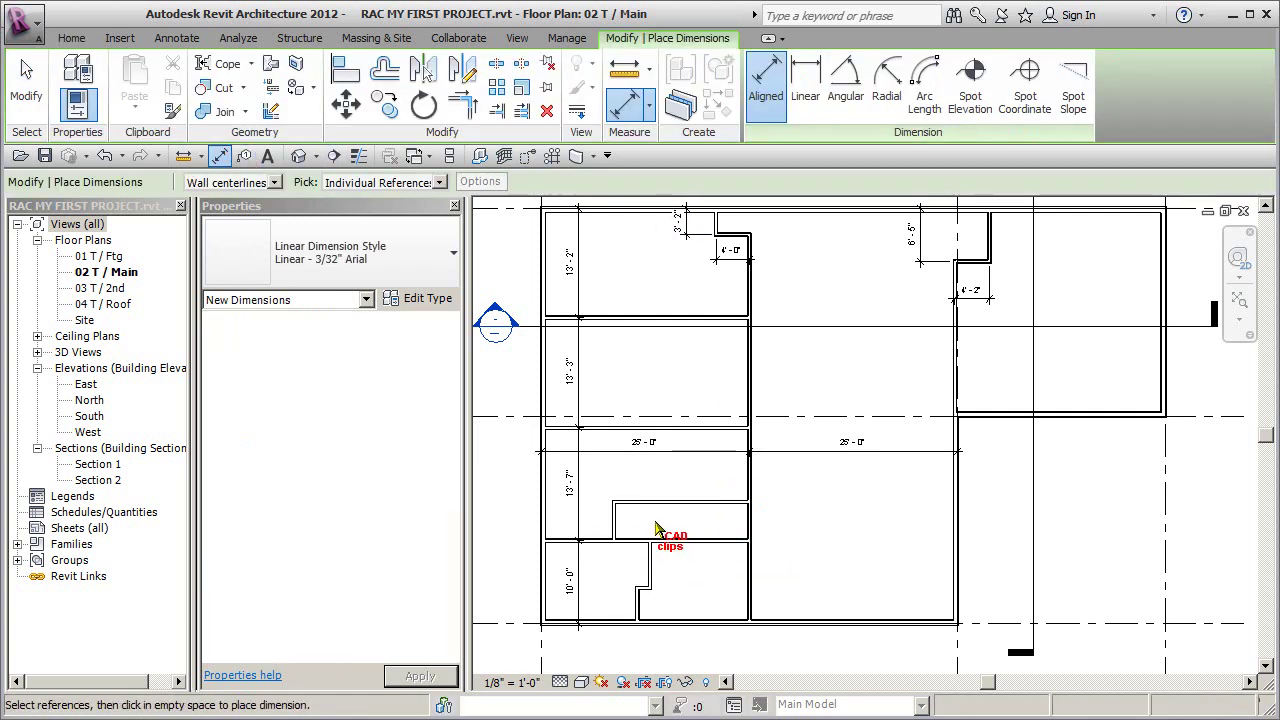
{"action": "key", "text": "Escape"}
{"action": "key", "text": "Escape"}
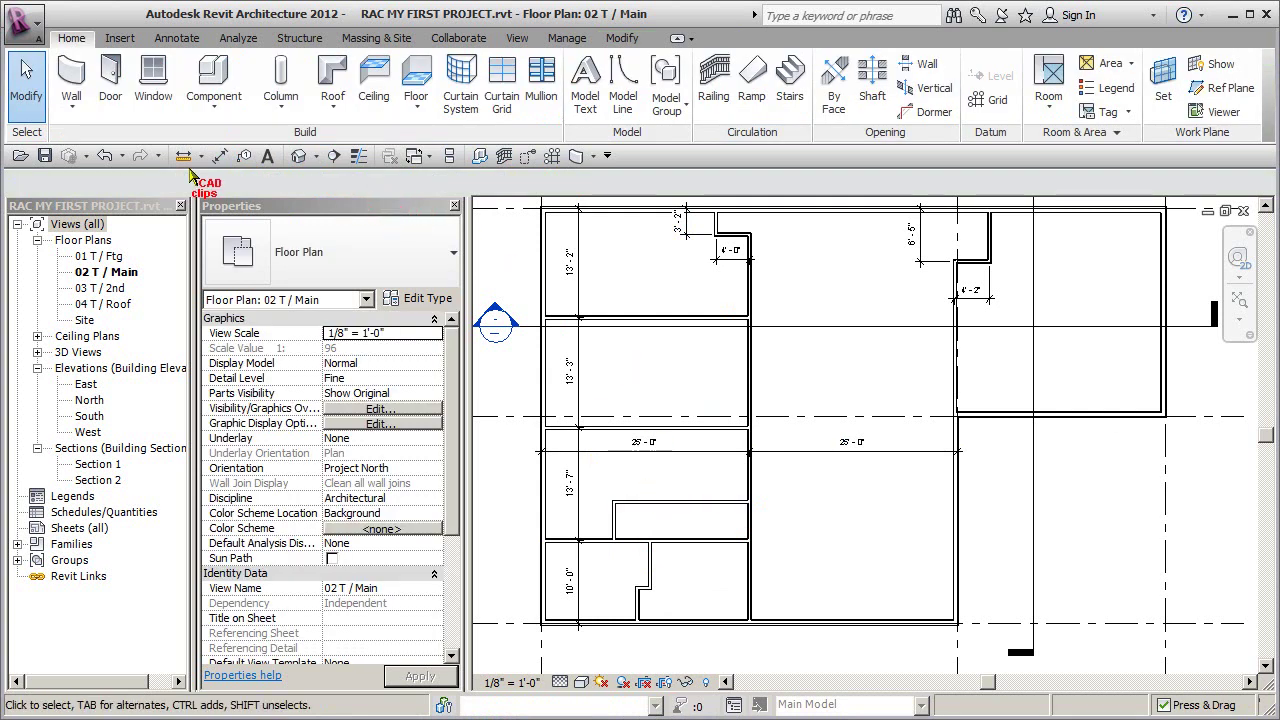
Step: Undo the deletions to restore both horizontal dimension strings in the lower rooms
{"action": "left_click", "coordinate": [103, 157]}
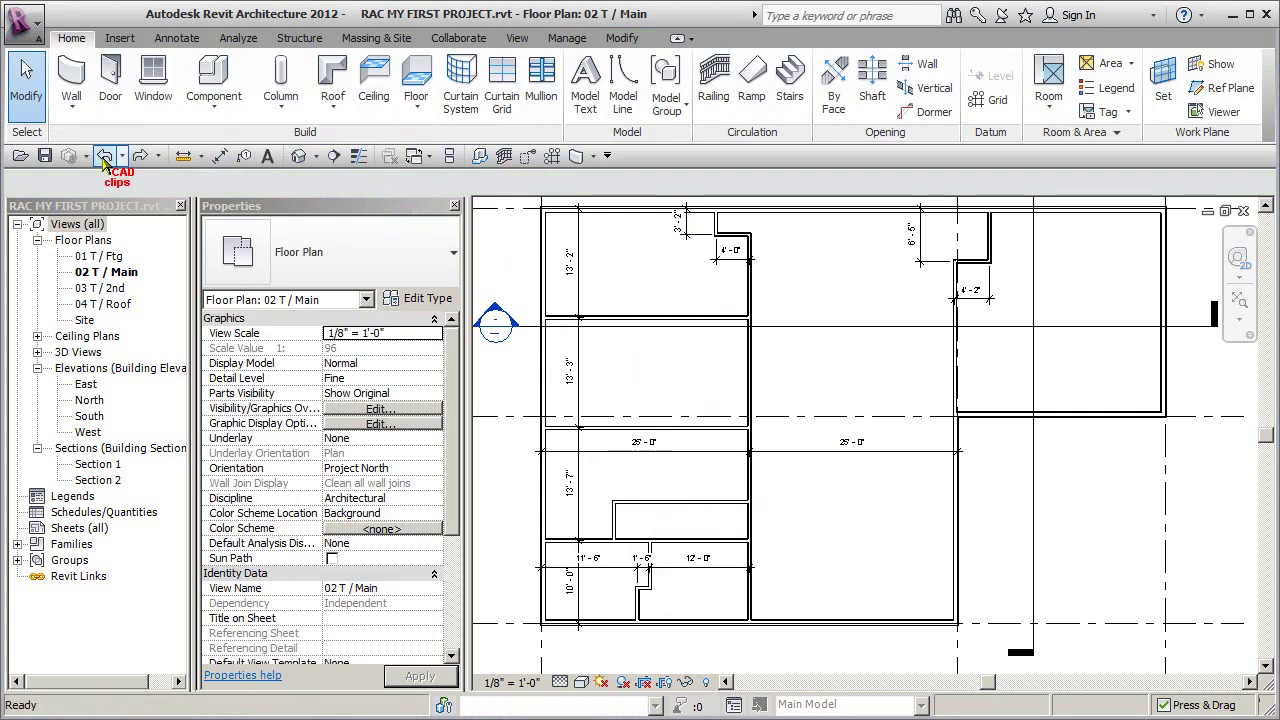
{"action": "left_click", "coordinate": [104, 157]}
{"action": "left_click", "coordinate": [104, 157]}
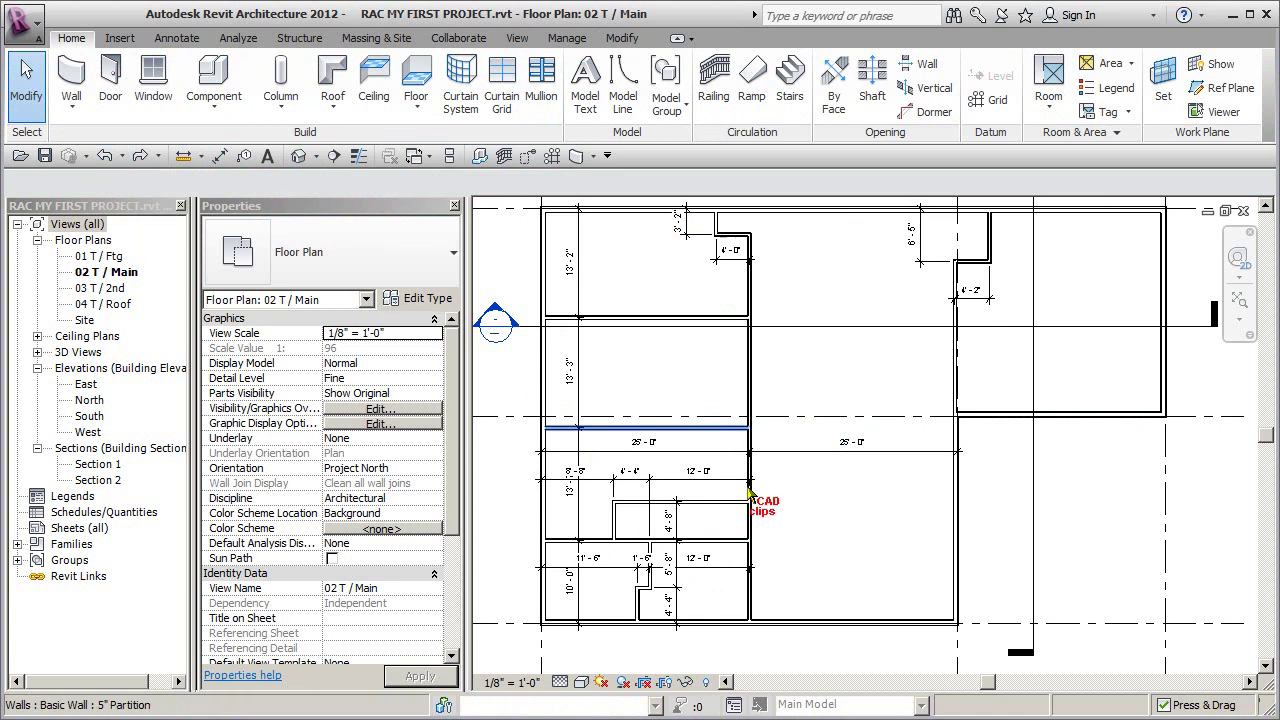
{"action": "middle_click_drag", "start_coordinate": [829, 563], "coordinate": [812, 597]}
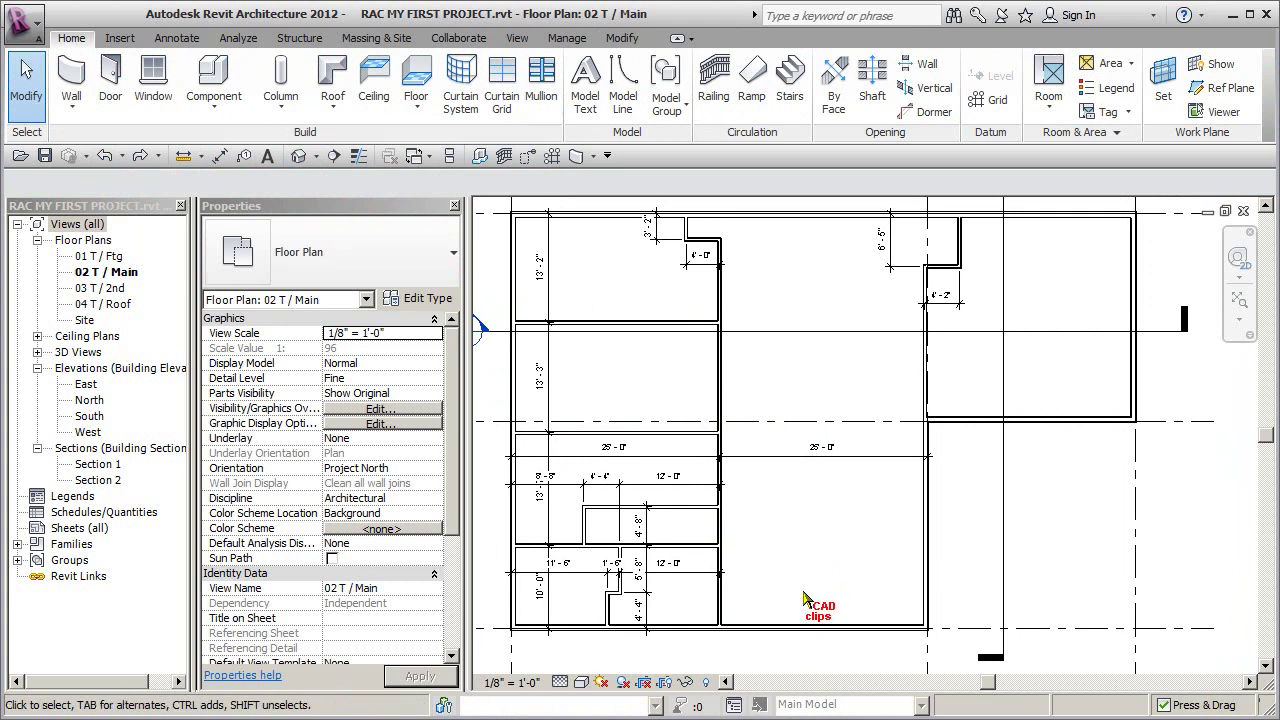
{"action": "middle_click_drag", "start_coordinate": [803, 598], "coordinate": [806, 602]}
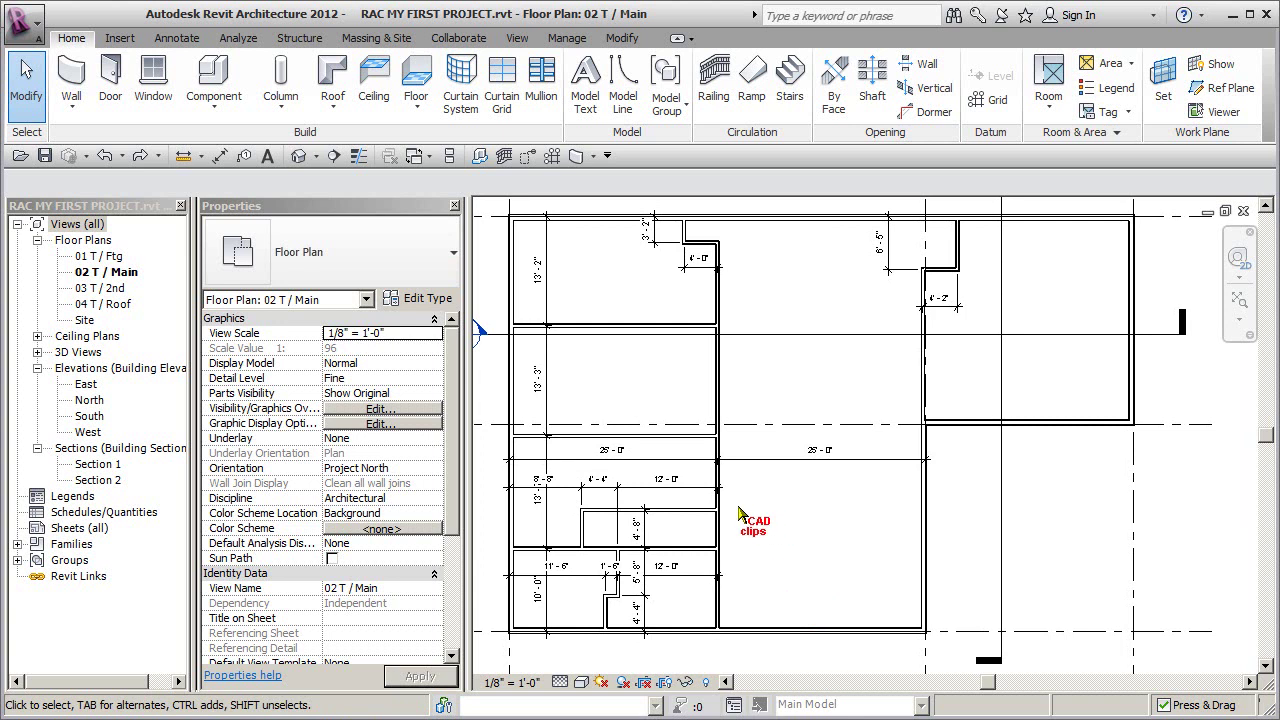
Step: Change the long partition's right 25'-0" distance to 24'-11", leaving 25'-1" on the left
{"action": "scroll", "coordinate": [738, 513], "scroll_direction": "up", "scroll_amount": 1}
{"action": "middle_click_drag", "start_coordinate": [738, 513], "coordinate": [768, 508]}
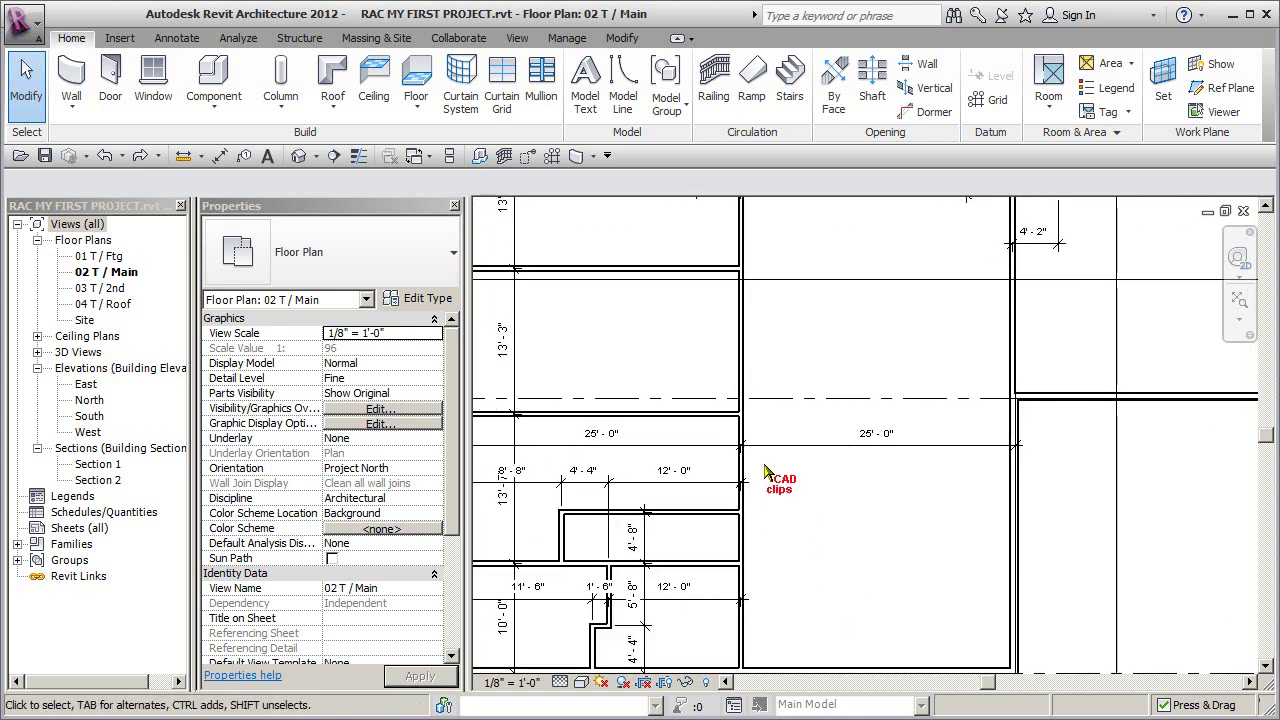
{"action": "left_click", "coordinate": [742, 435]}
{"action": "left_click", "coordinate": [868, 427]}
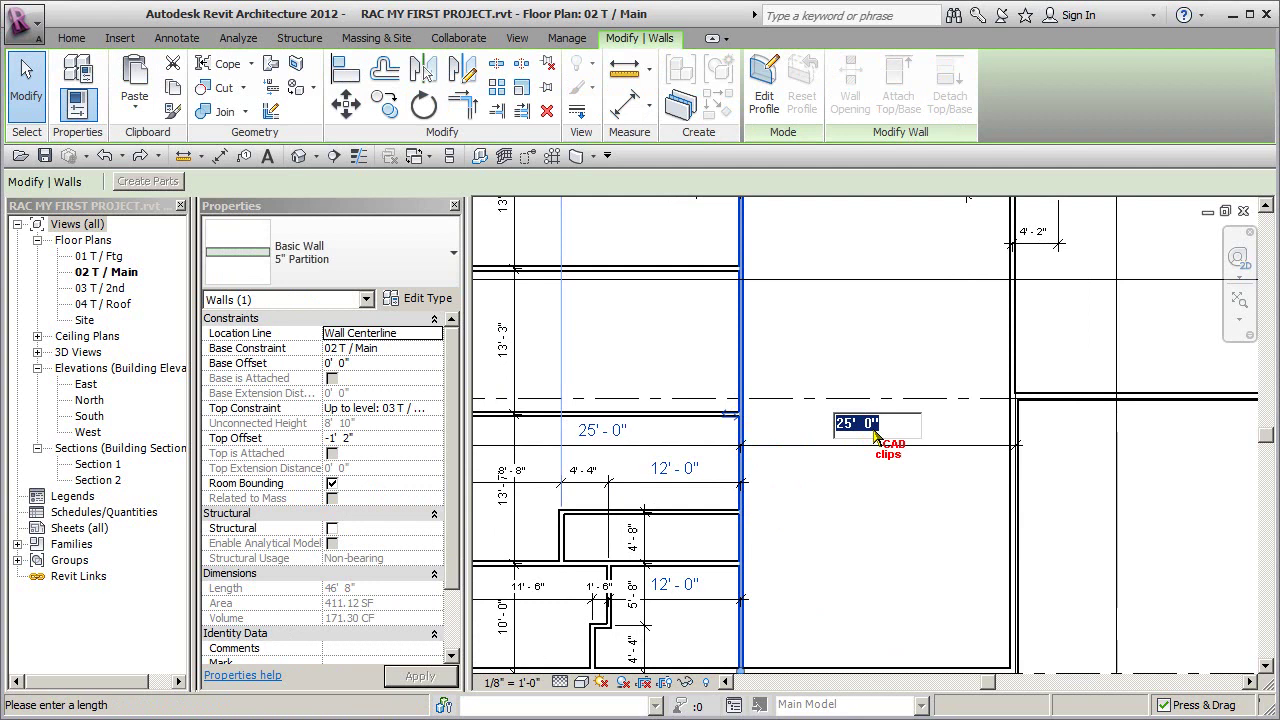
{"action": "type", "text": "24' - 1"}
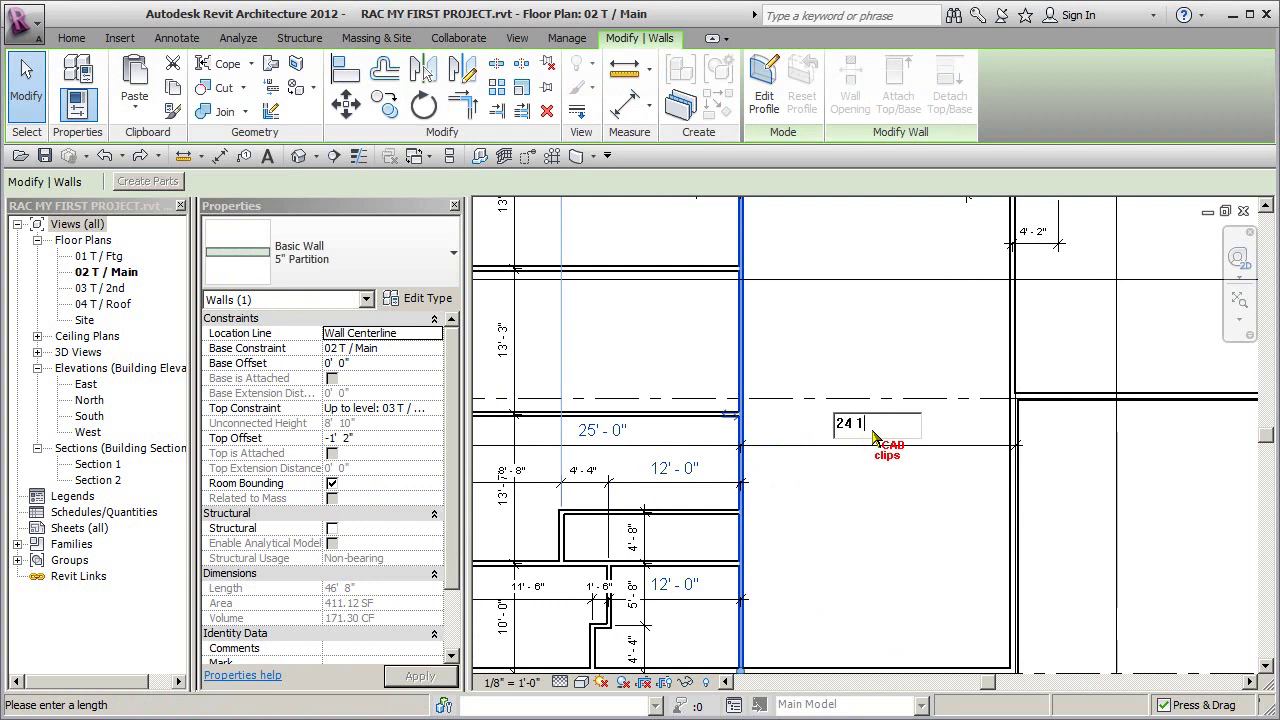
{"action": "type", "text": "1"}
{"action": "key", "text": "Return"}
{"action": "left_click", "coordinate": [866, 497]}
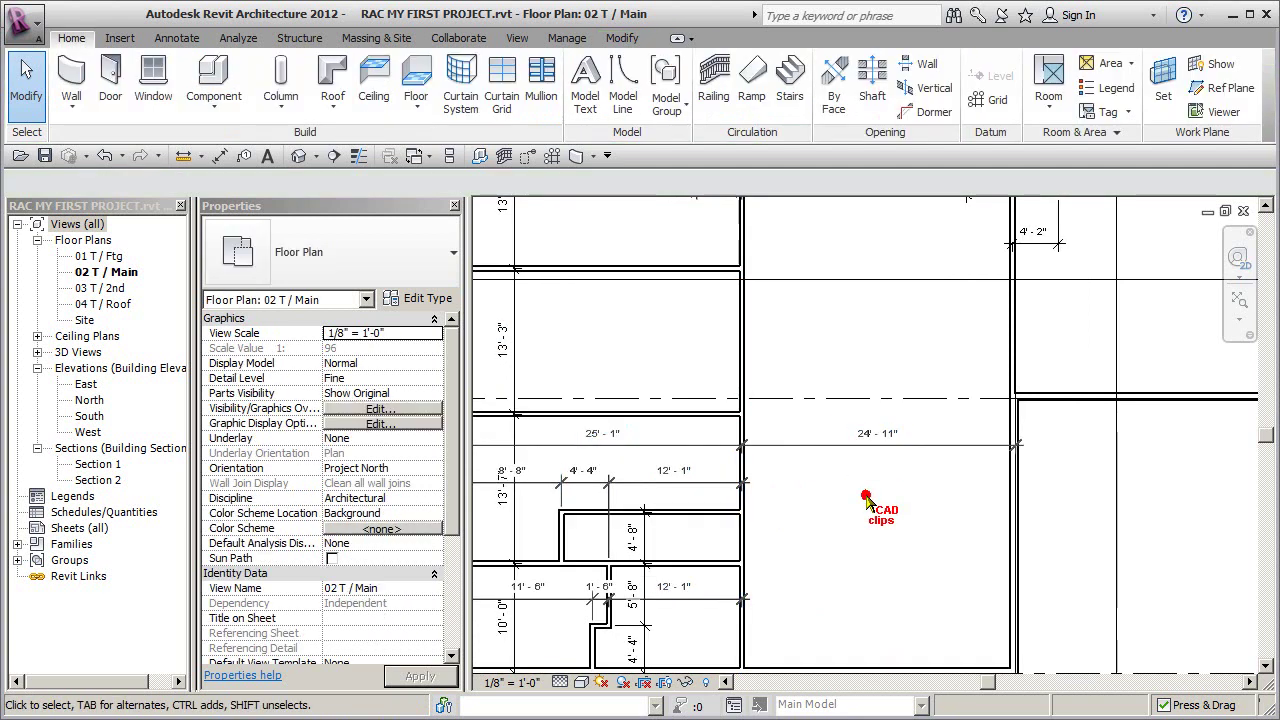
{"action": "scroll", "coordinate": [840, 517], "scroll_direction": "down", "scroll_amount": 3}
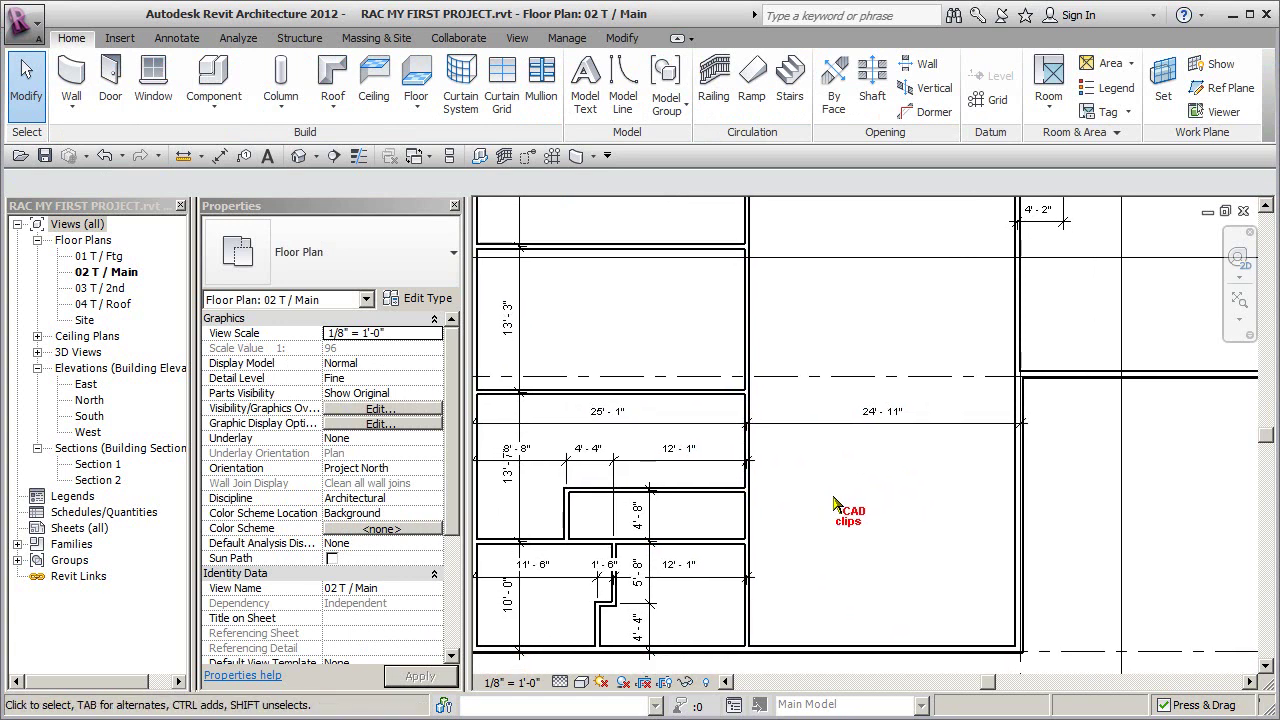
{"action": "middle_click_drag", "start_coordinate": [820, 516], "coordinate": [817, 518]}
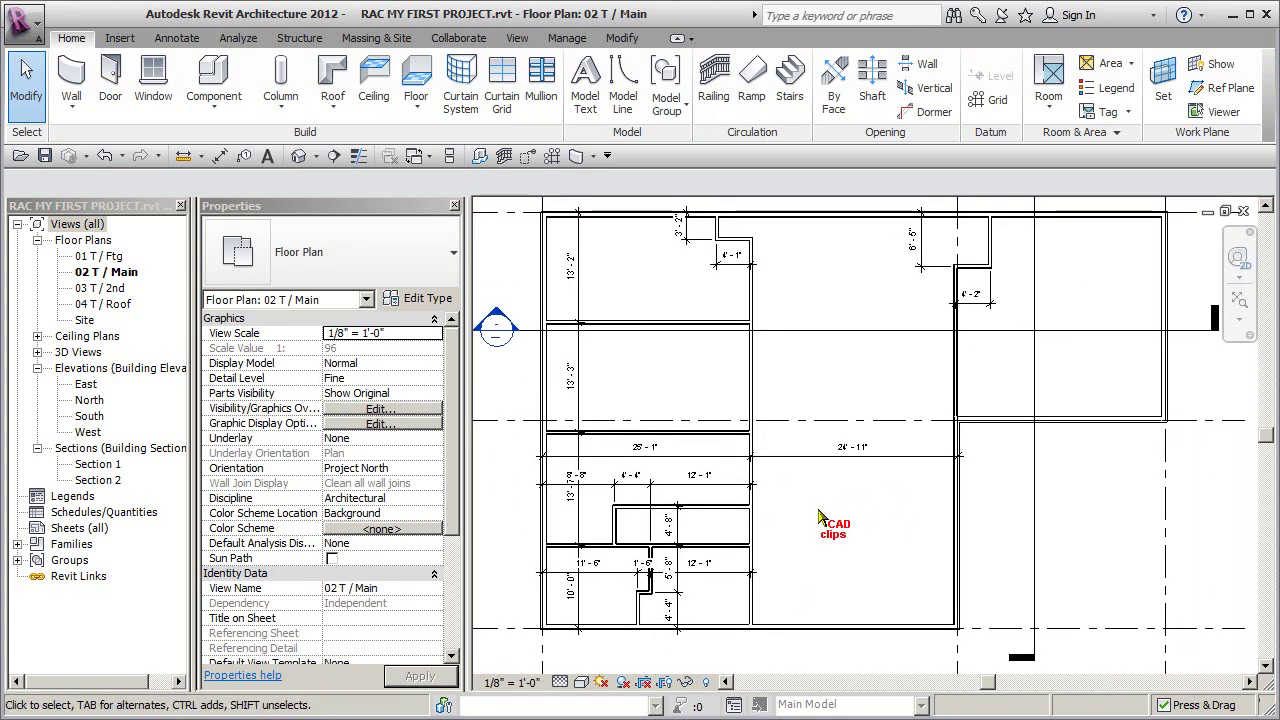